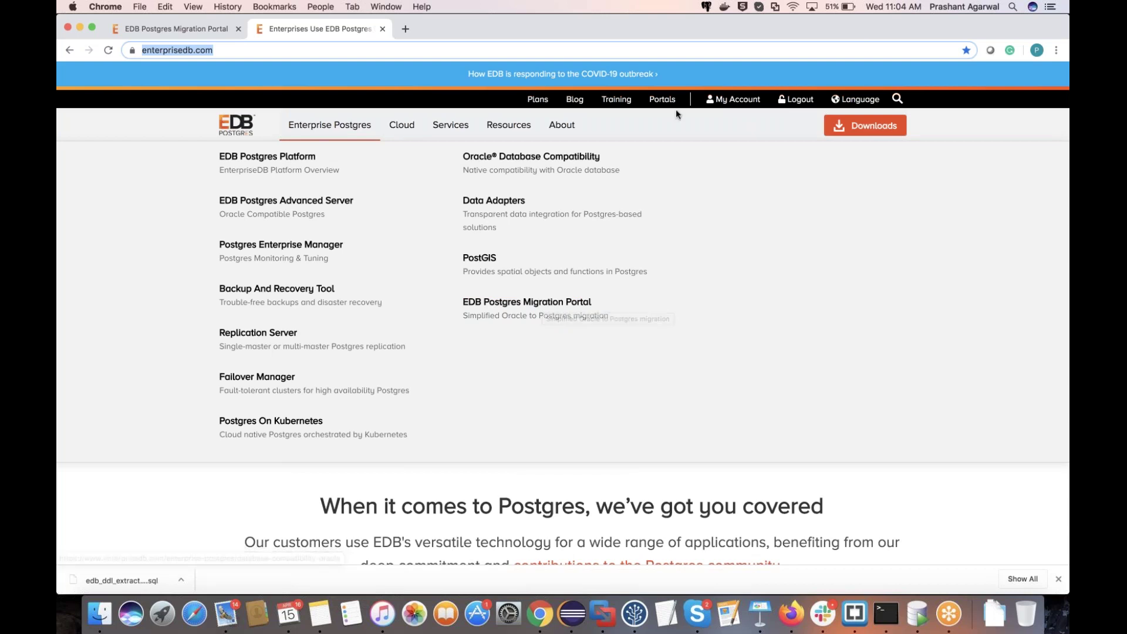
Step: Return to the Migration Portal's testHR project showing HR at 100%, then bring Terminal forward
{"action": "mouse_move", "coordinate": [666, 105]}
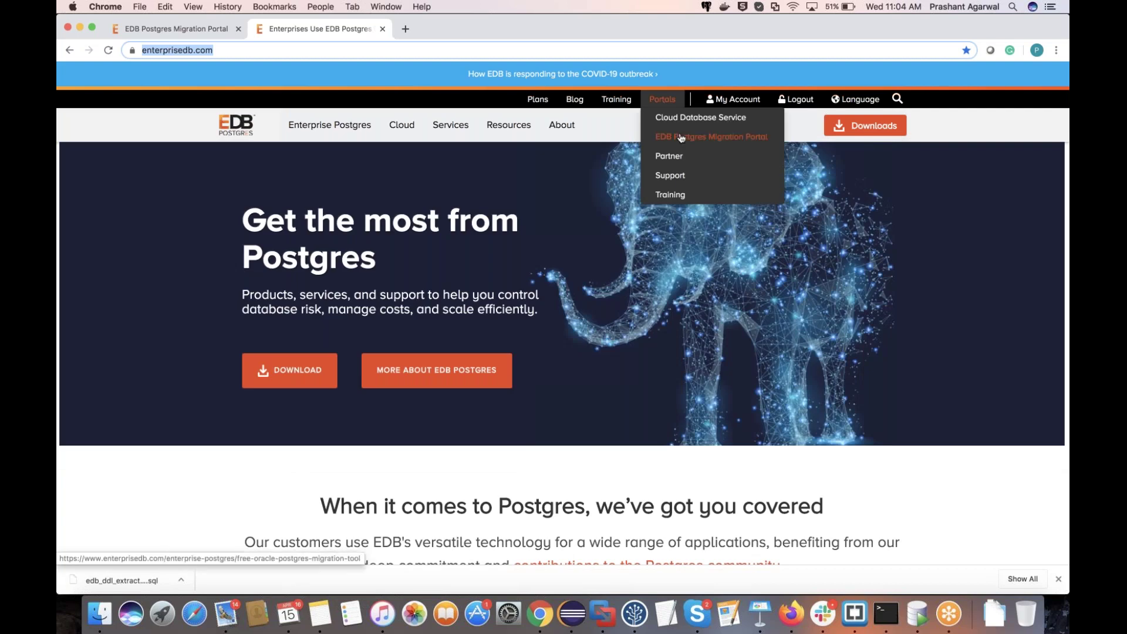
{"action": "left_click", "coordinate": [158, 32]}
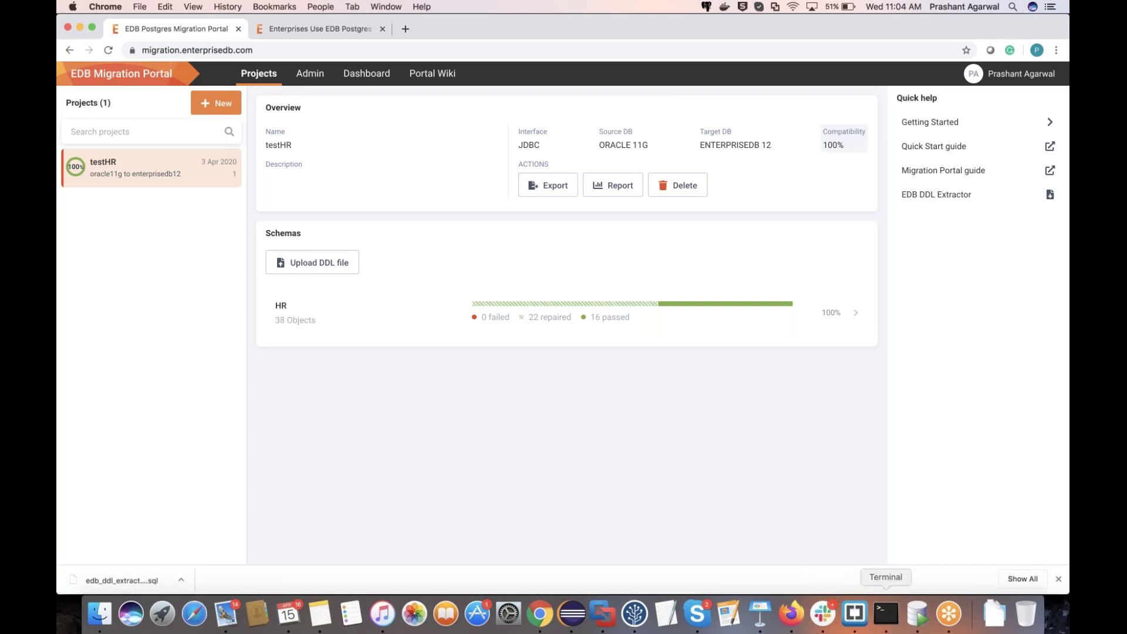
{"action": "left_click", "coordinate": [886, 614]}
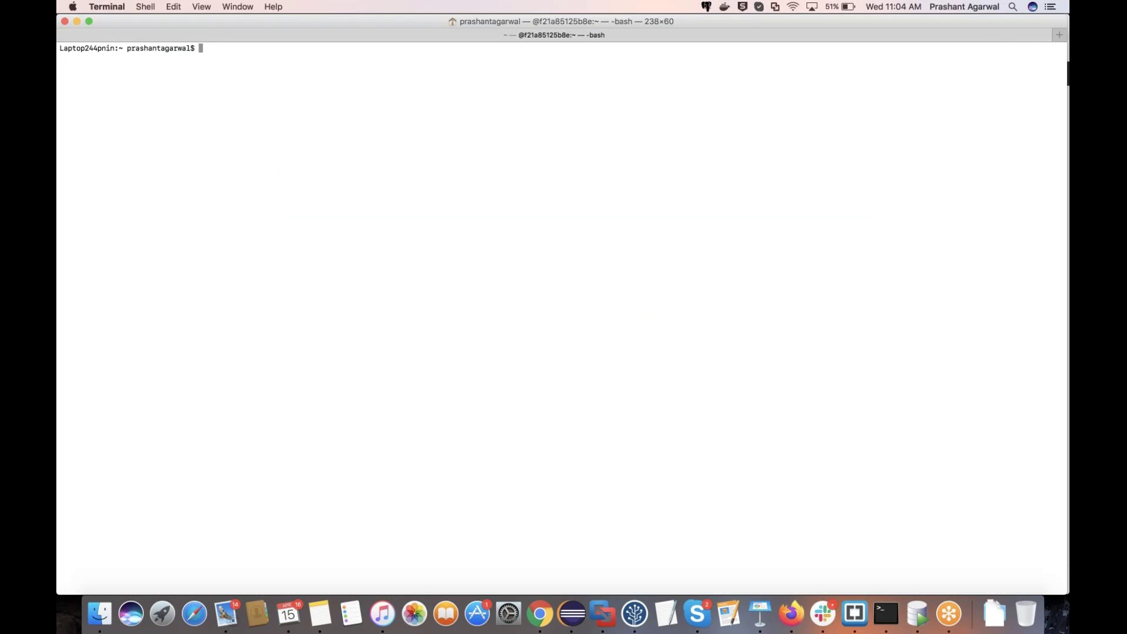
Step: Check the current directory with pwd and clear the Terminal command line
{"action": "type", "text": "pwd"}
{"action": "key", "text": "Return"}
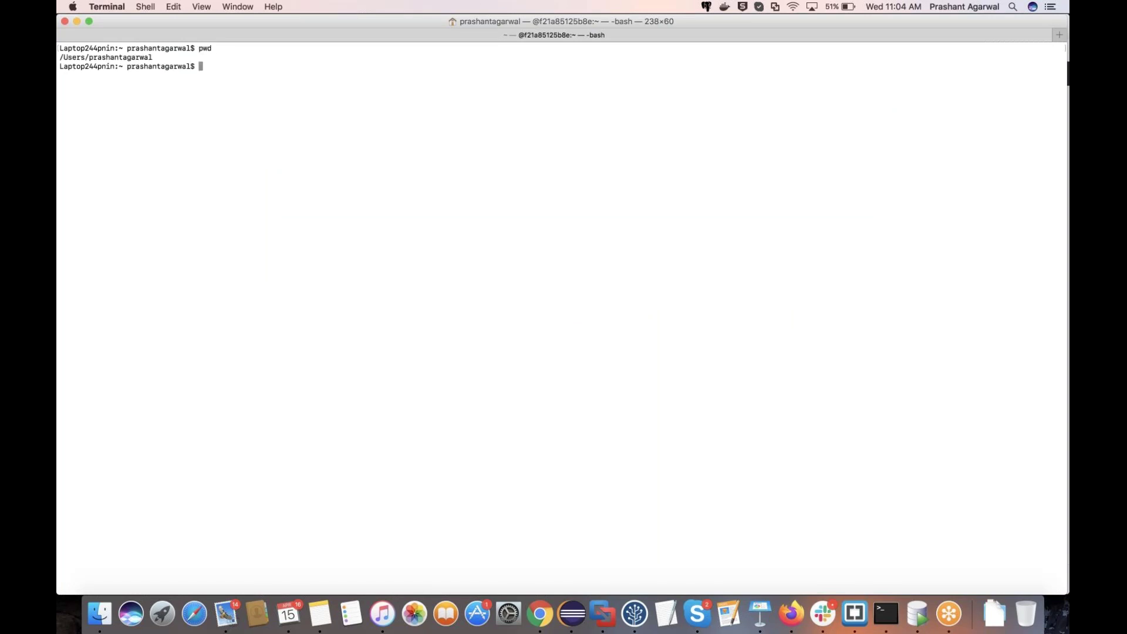
{"action": "type", "text": "clear"}
{"action": "key", "text": "BackSpace"}
{"action": "key", "text": "BackSpace"}
{"action": "key", "text": "BackSpace"}
{"action": "key", "text": "BackSpace"}
{"action": "key", "text": "BackSpace"}
{"action": "type", "text": "ping jenkins-prod.enterprisedb.com"}
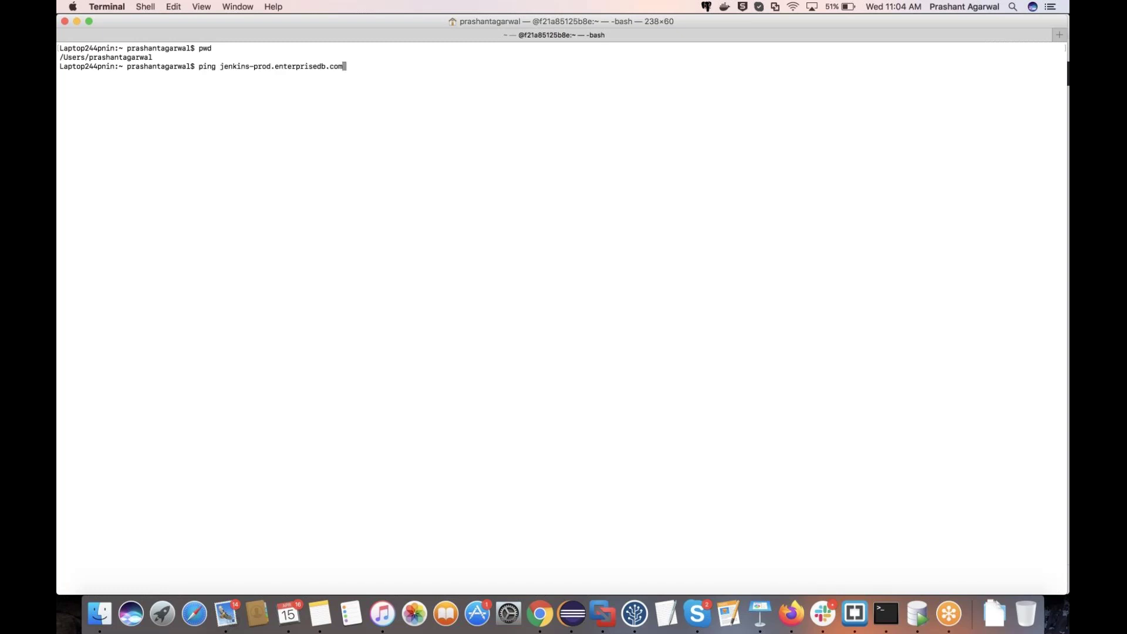
{"action": "key", "text": "ctrl+u"}
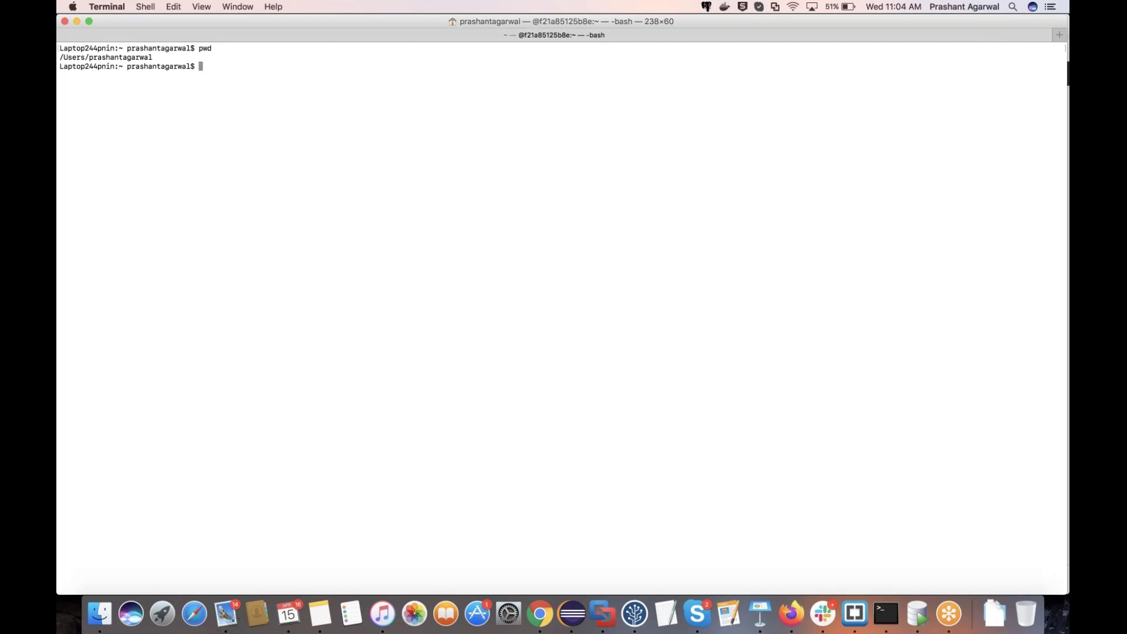
{"action": "type", "text": "ping jenkins-prod.enterprisedb.com"}
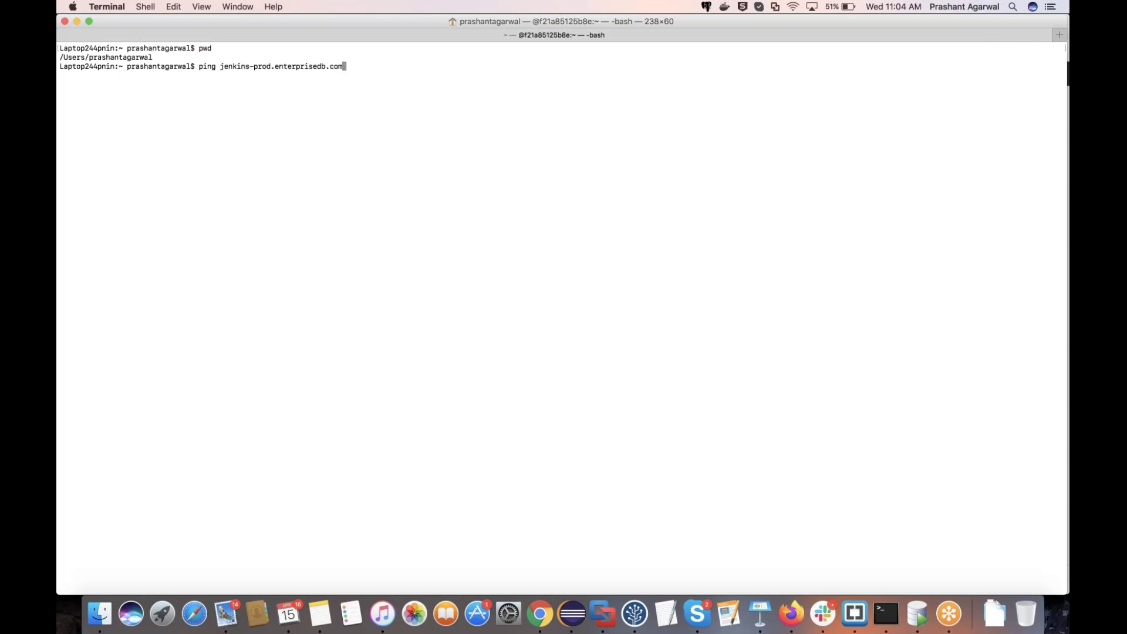
{"action": "key", "text": "Up"}
{"action": "key", "text": "ctrl+u"}
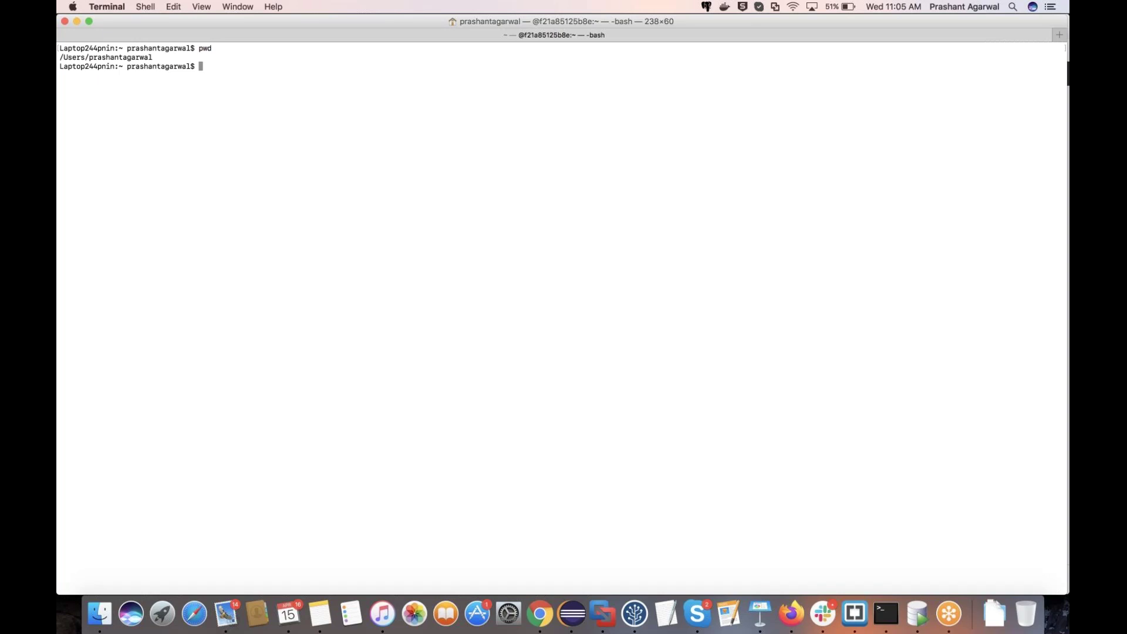
Step: Log SQL*Plus into the Oracle 11g XE database as system with the pasted login command
{"action": "key", "text": "super+Tab"}
{"action": "key", "text": "super+Tab"}
{"action": "key", "text": "super+Tab"}
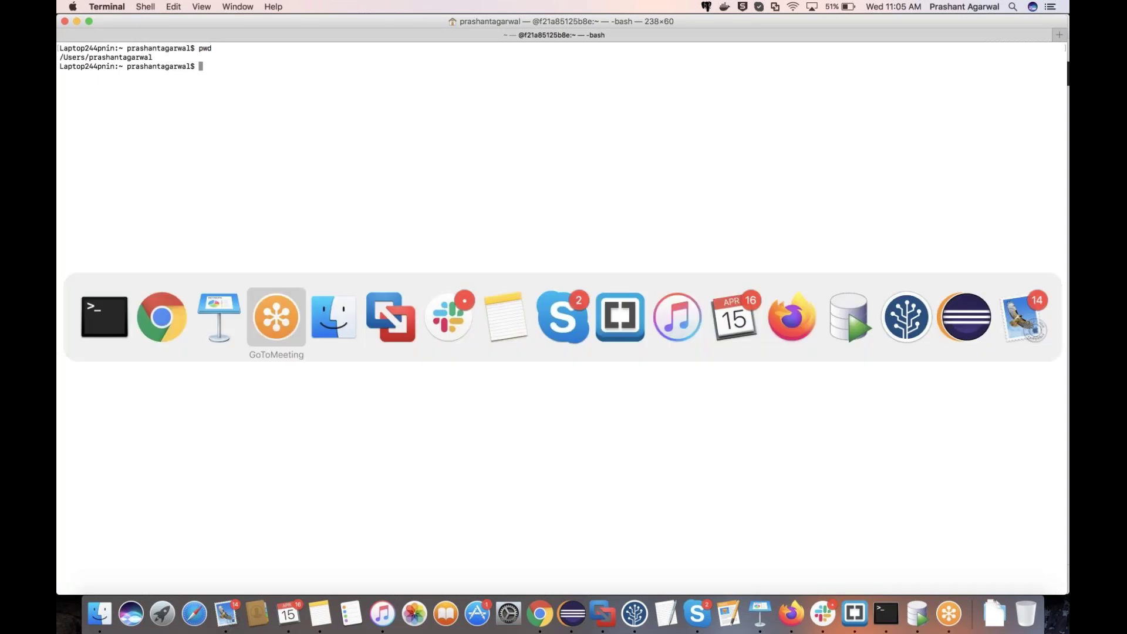
{"action": "key", "text": "Escape"}
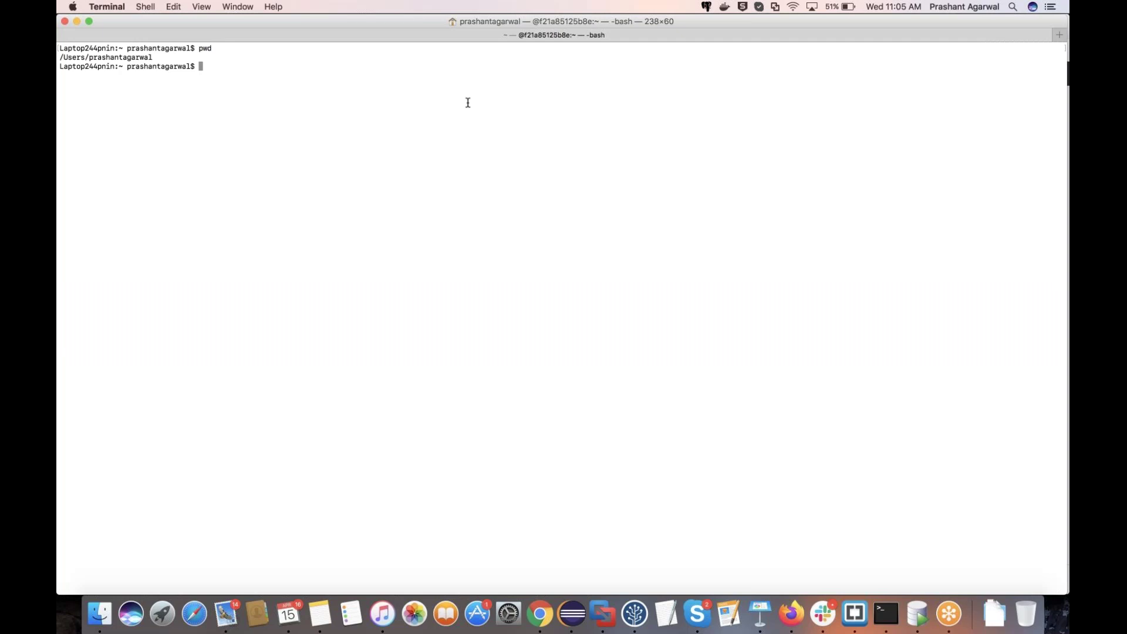
{"action": "key", "text": "super+Tab"}
{"action": "key", "text": "super+Tab"}
{"action": "right_click", "coordinate": [406, 205]}
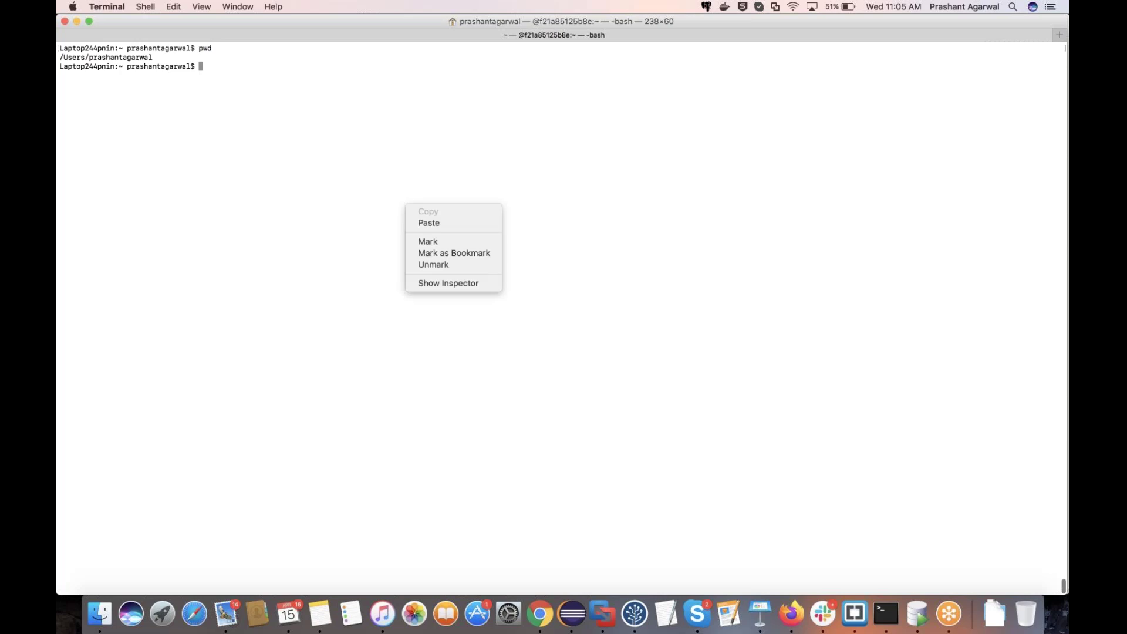
{"action": "left_click", "coordinate": [429, 222]}
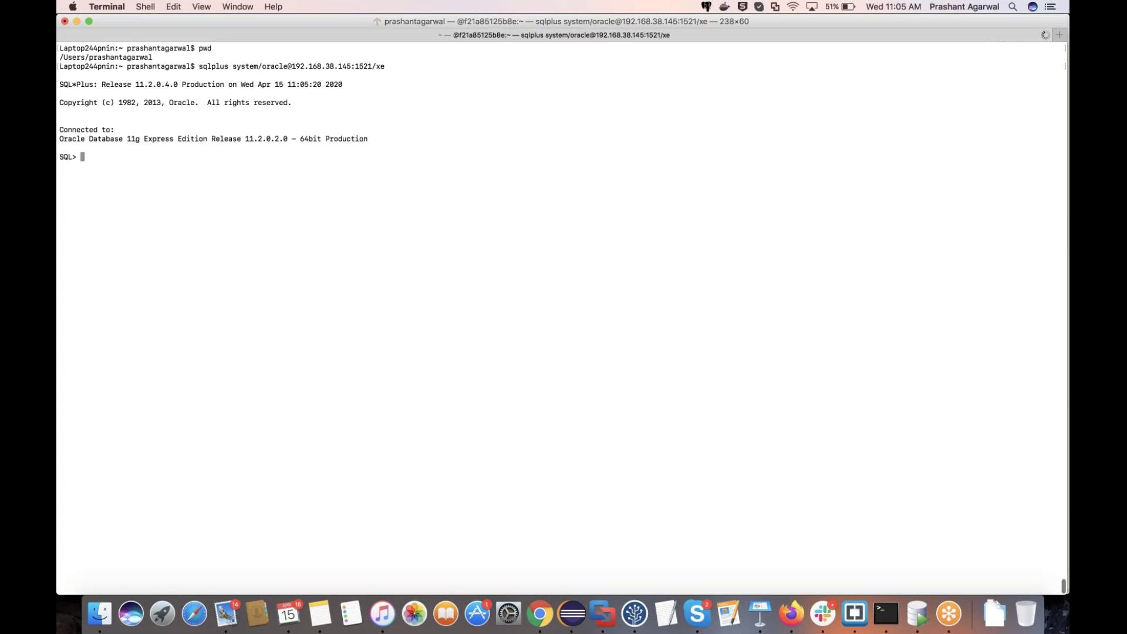
Step: Run edb_ddl_extractor.sql from Downloads at the SQL prompt using @
{"action": "type", "text": "@"}
{"action": "key", "text": "super+Tab"}
{"action": "key", "text": "super+Tab"}
{"action": "key", "text": "super+Tab"}
{"action": "key", "text": "super+Tab"}
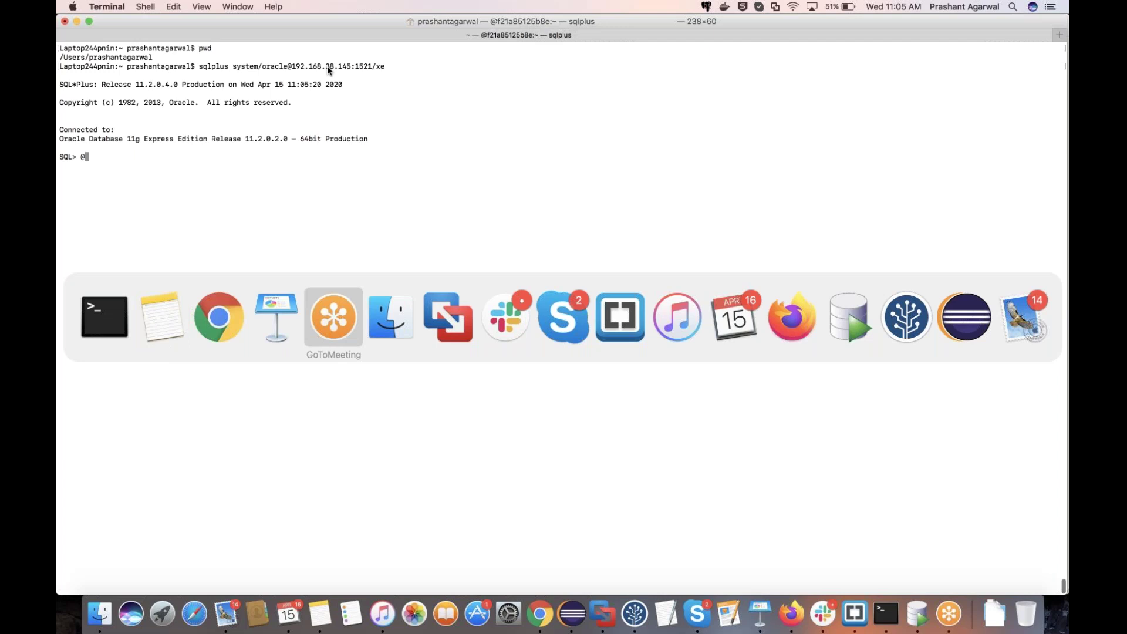
{"action": "key", "text": "super+Tab"}
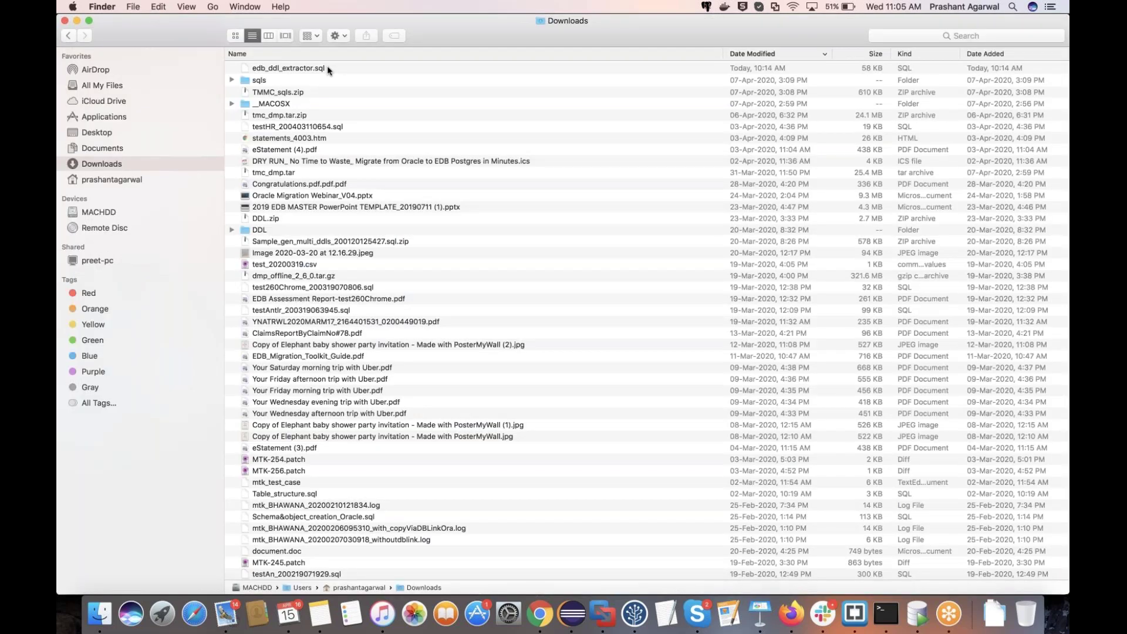
{"action": "left_click", "coordinate": [328, 70]}
{"action": "key", "text": "super+Tab"}
{"action": "left_click_drag", "start_coordinate": [328, 70], "coordinate": [410, 225]}
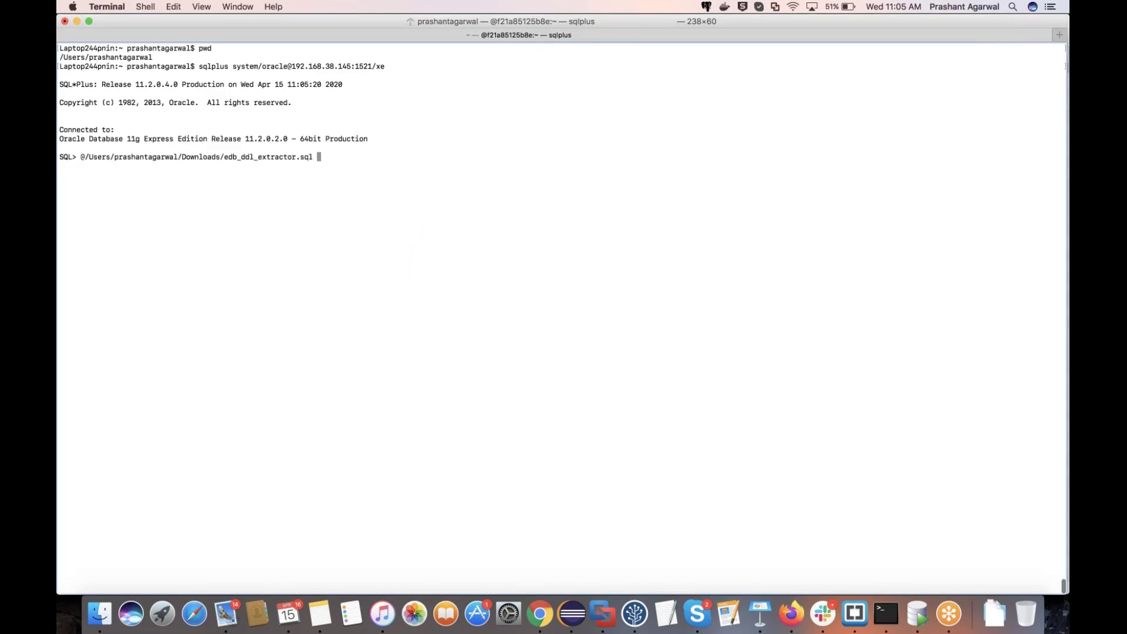
{"action": "key", "text": "Return"}
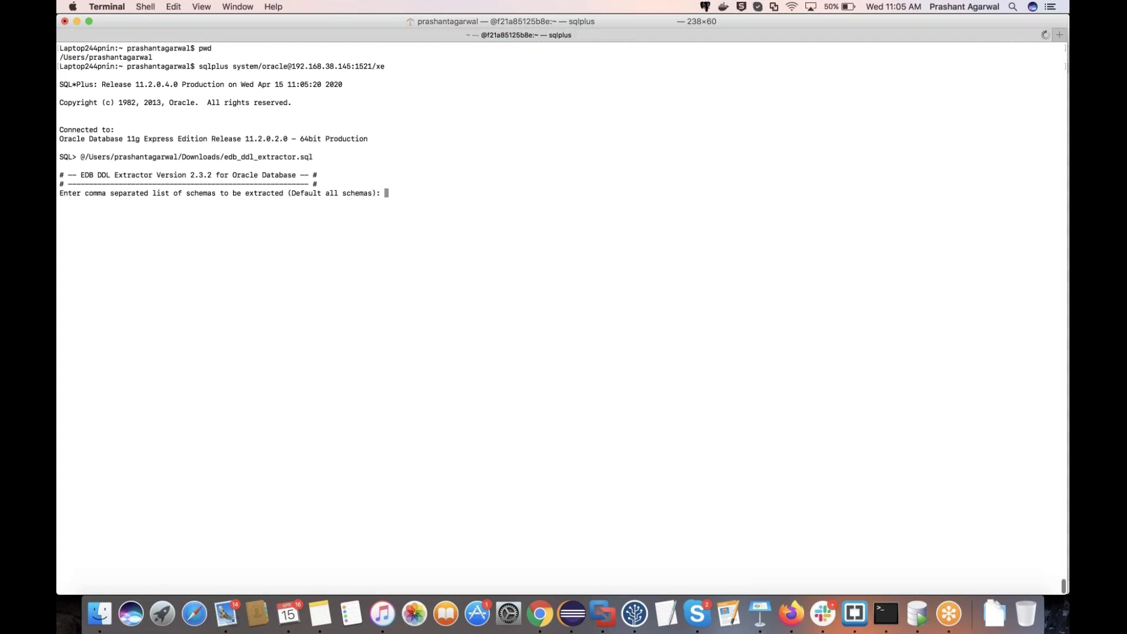
Step: Extract schema HR to the default location with no dependent objects, into _gen_hr_ddls_200414223624.sql
{"action": "type", "text": "HR"}
{"action": "key", "text": "Return"}
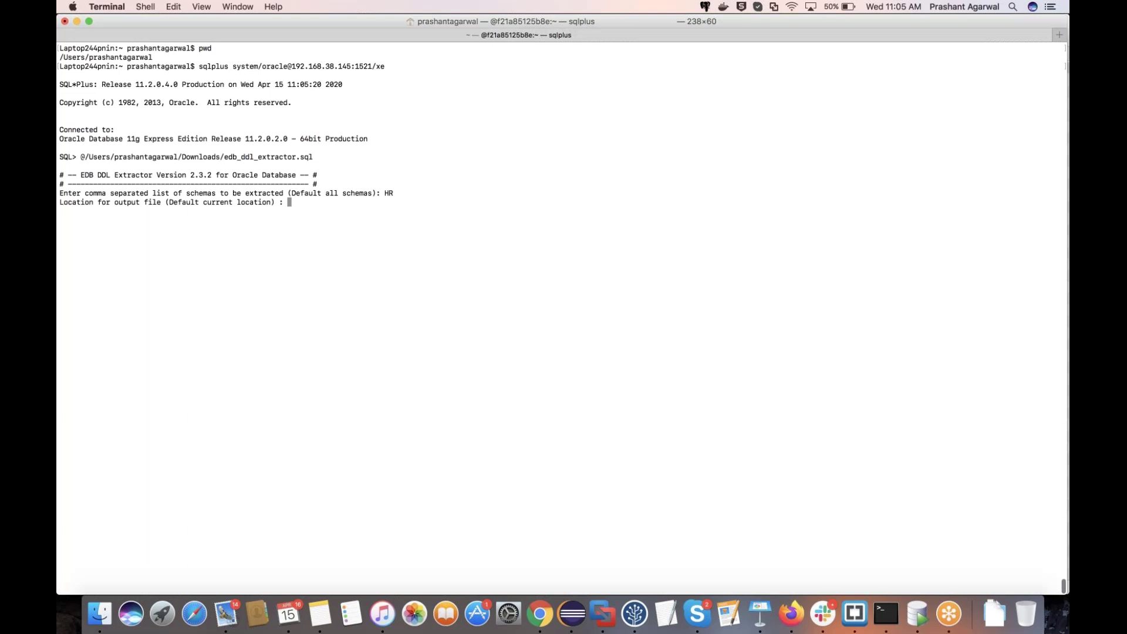
{"action": "key", "text": "Return"}
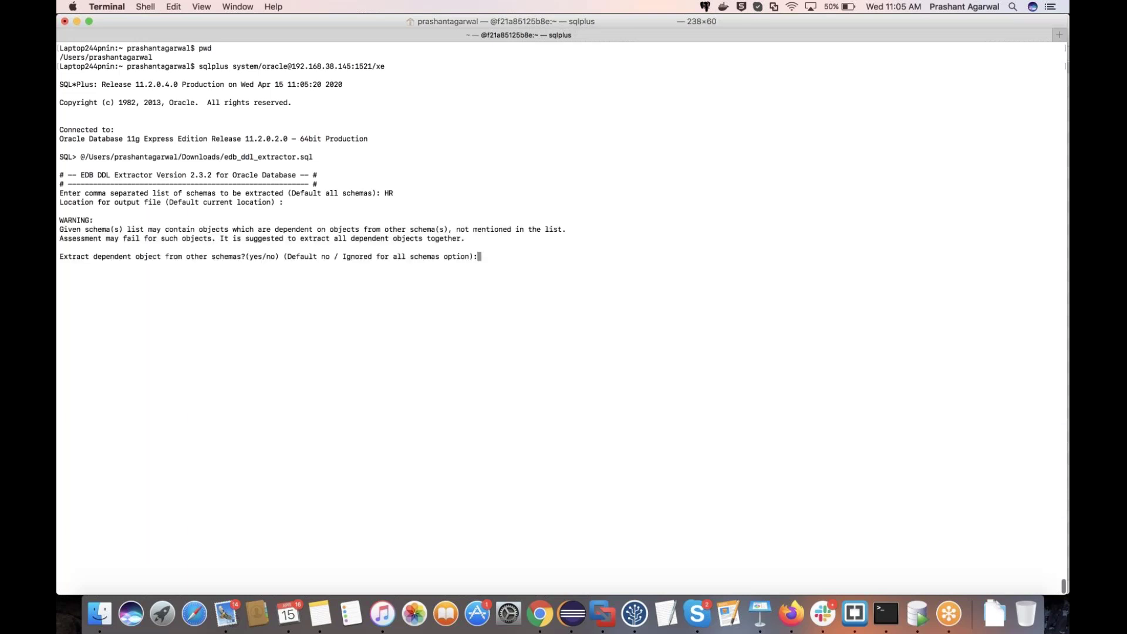
{"action": "type", "text": "no"}
{"action": "key", "text": "Return"}
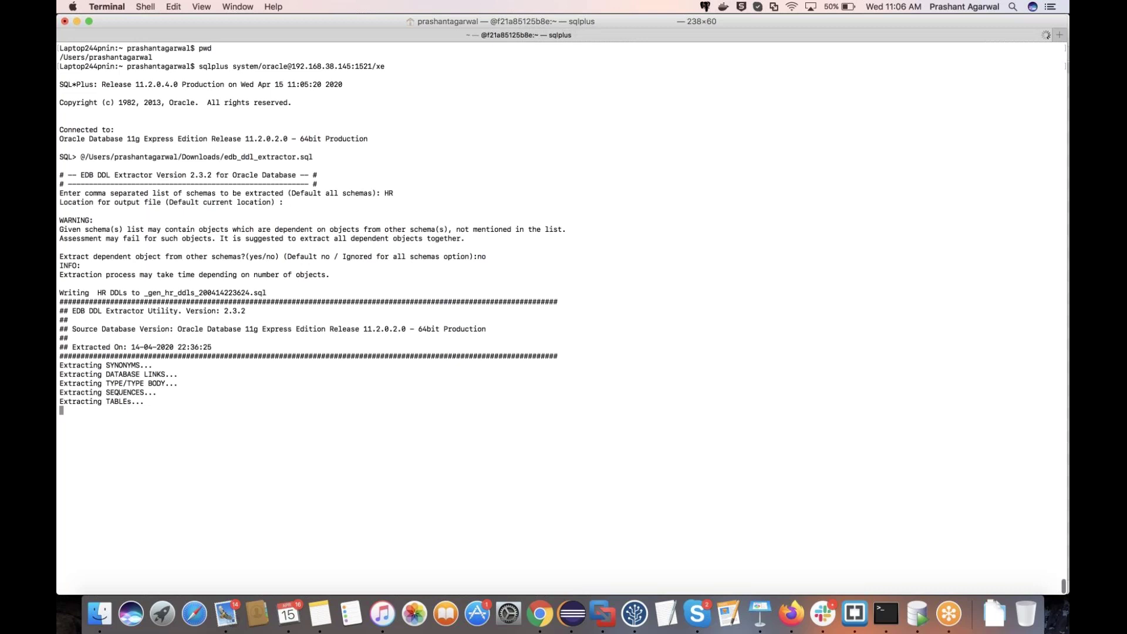
Step: Read through edb_ddl_extractor.sql in Brackets, then return to the Migration Portal in Chrome
{"action": "left_click", "coordinate": [540, 613]}
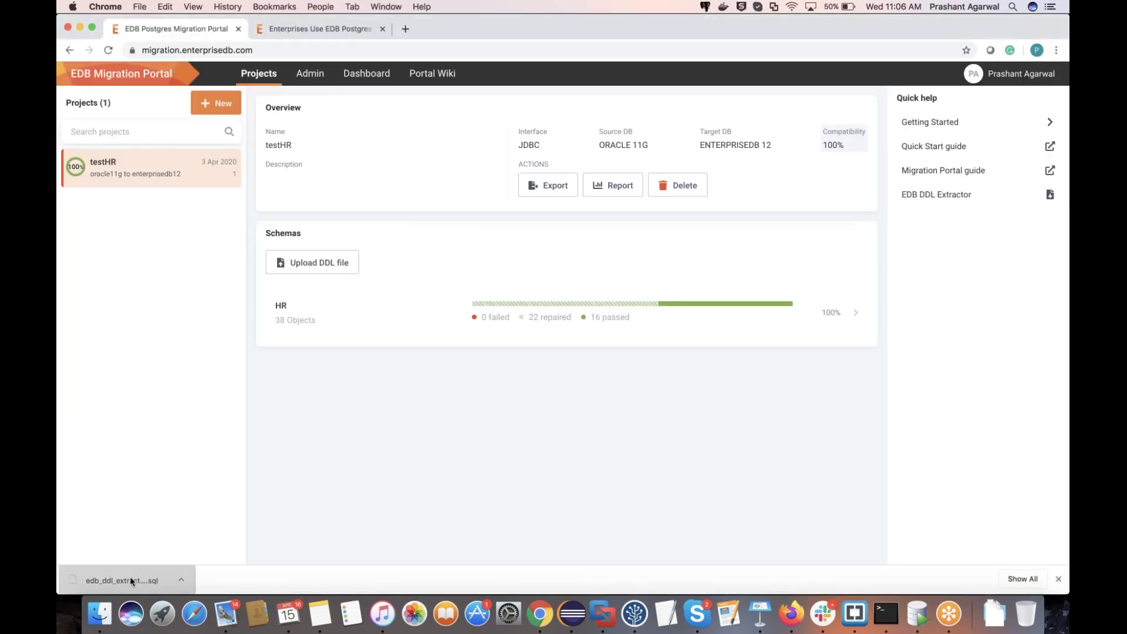
{"action": "left_click", "coordinate": [131, 582]}
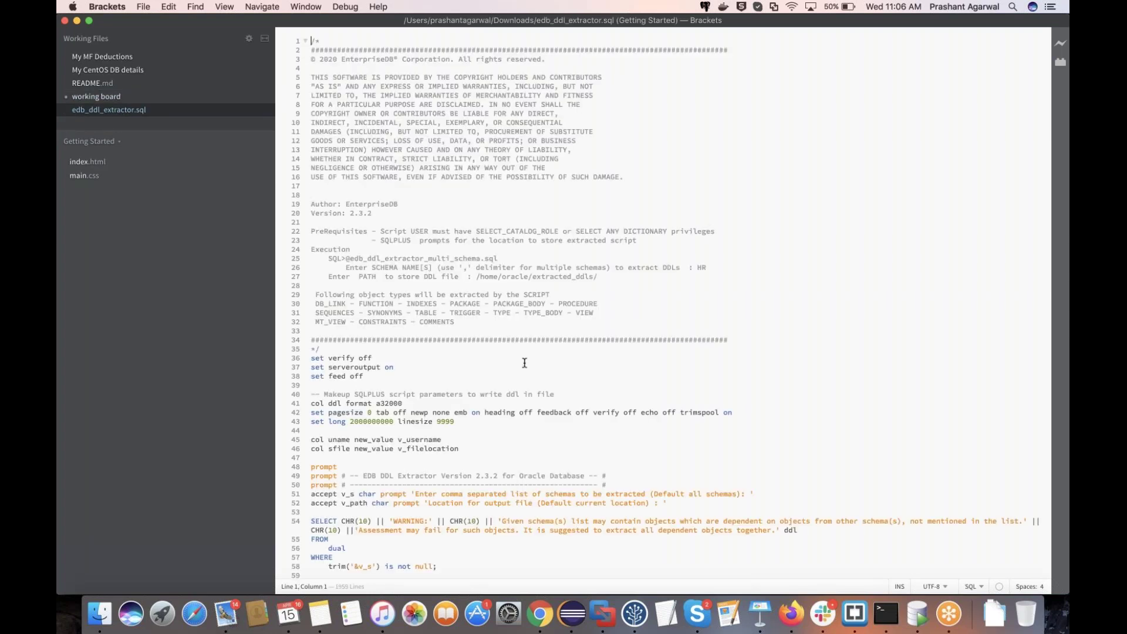
{"action": "scroll", "coordinate": [524, 363], "scroll_direction": "down", "scroll_amount": 1}
{"action": "scroll", "coordinate": [524, 363], "scroll_direction": "down", "scroll_amount": 1}
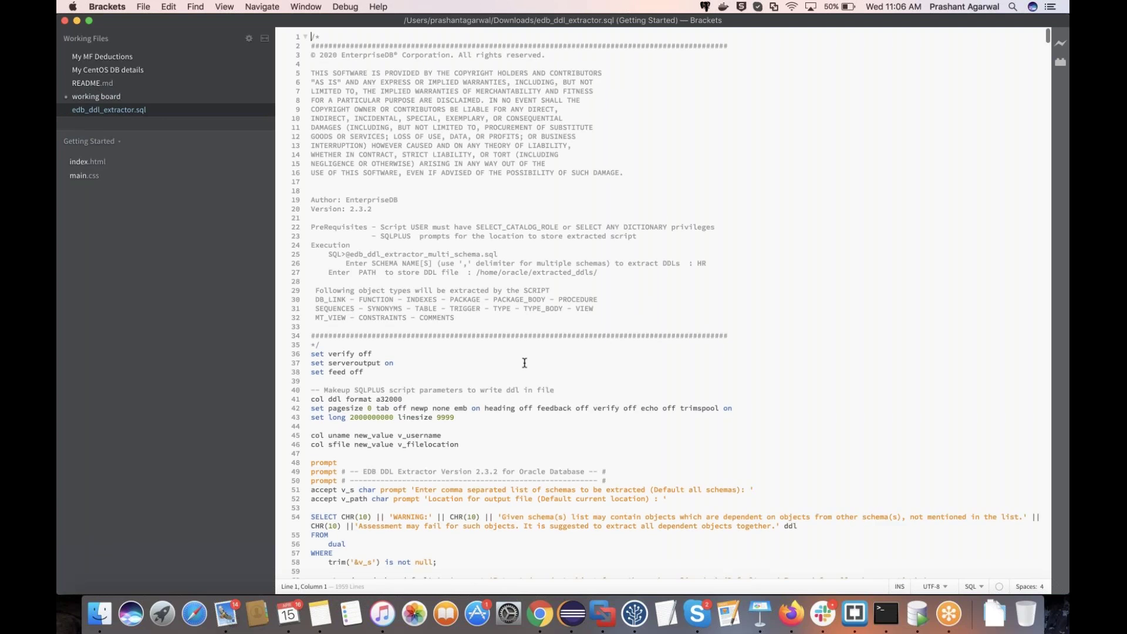
{"action": "scroll", "coordinate": [524, 362], "scroll_direction": "down", "scroll_amount": 3}
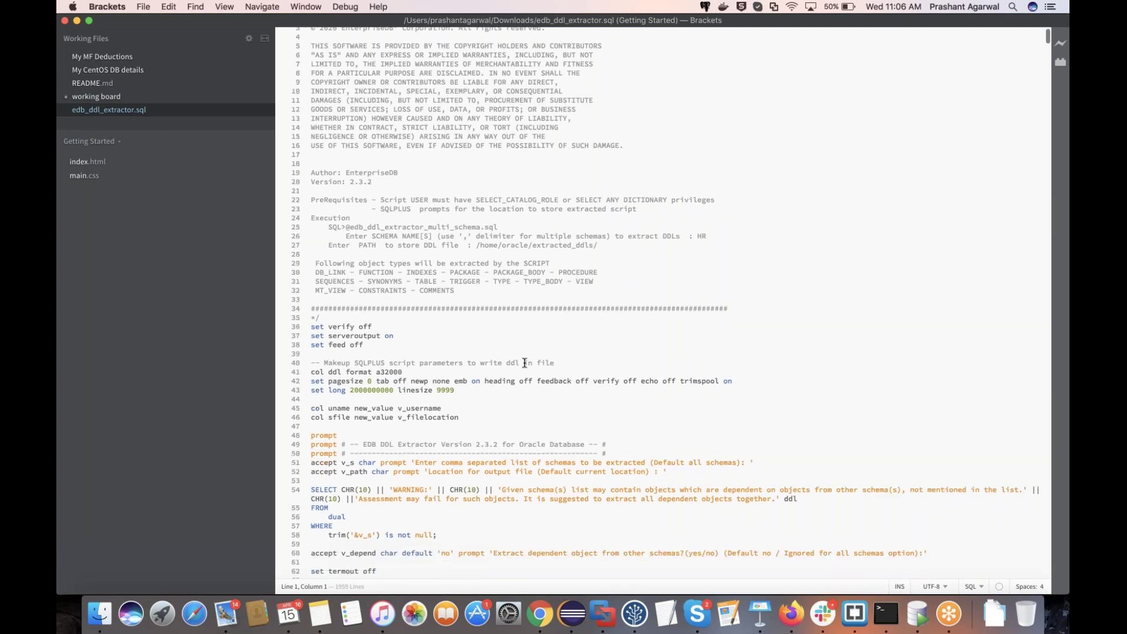
{"action": "scroll", "coordinate": [524, 363], "scroll_direction": "down", "scroll_amount": 2}
{"action": "scroll", "coordinate": [524, 363], "scroll_direction": "down", "scroll_amount": 3}
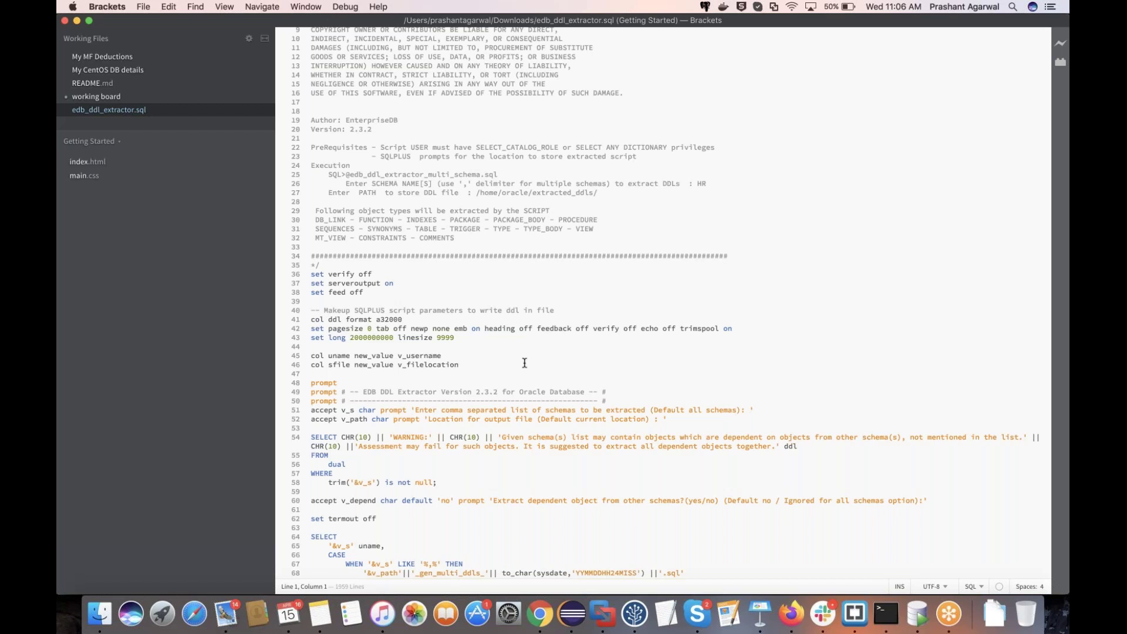
{"action": "scroll", "coordinate": [525, 363], "scroll_direction": "down", "scroll_amount": 12}
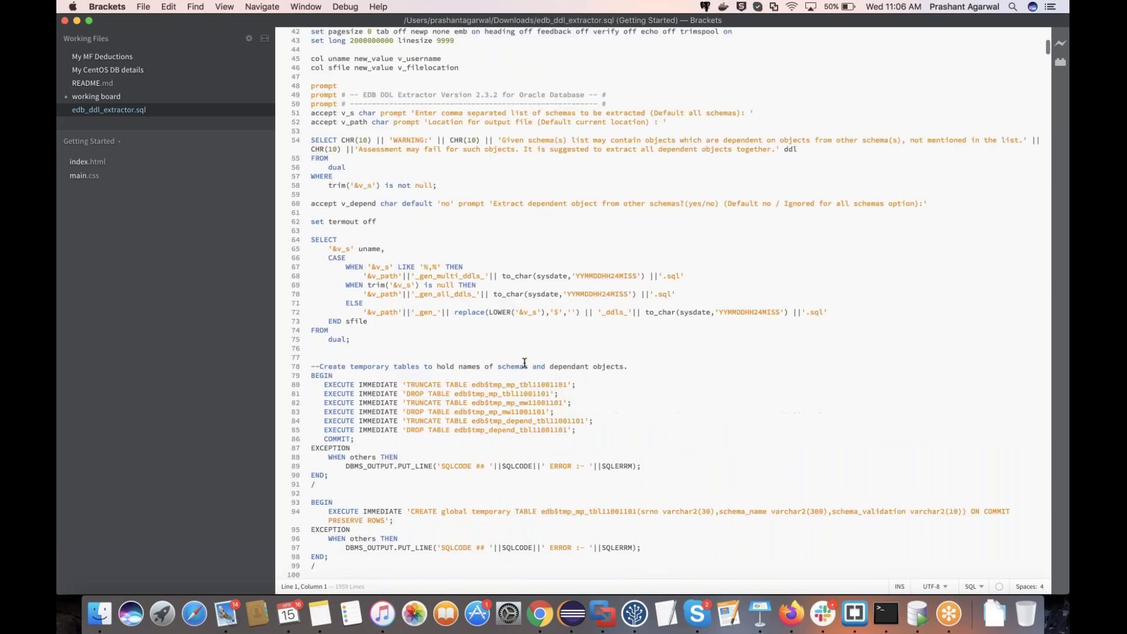
{"action": "scroll", "coordinate": [524, 362], "scroll_direction": "down", "scroll_amount": 8}
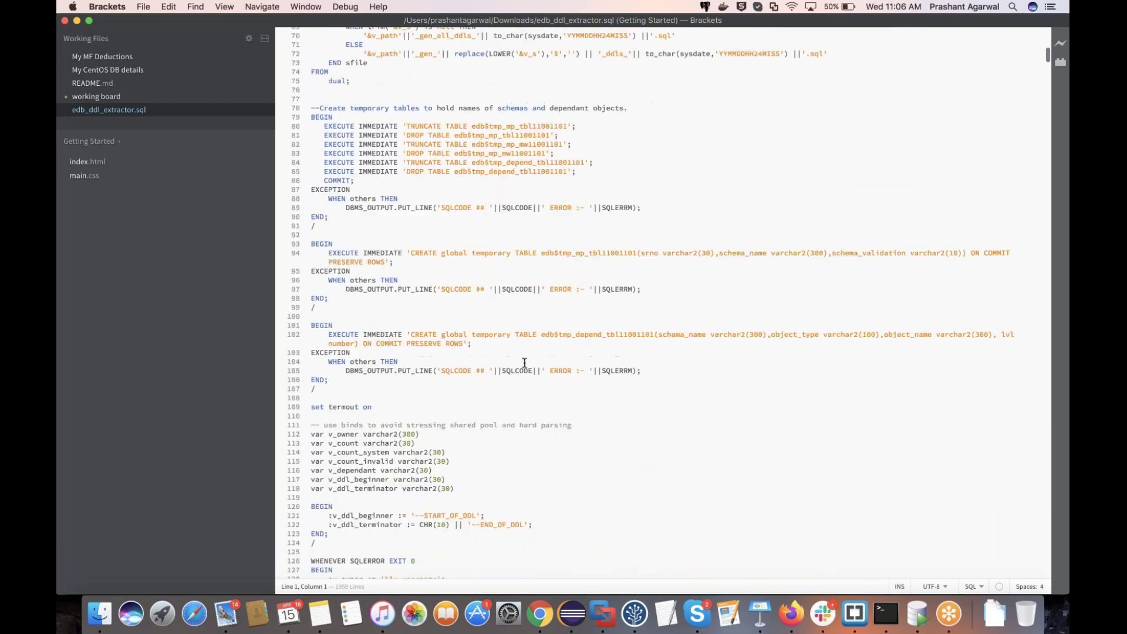
{"action": "scroll", "coordinate": [525, 363], "scroll_direction": "down", "scroll_amount": 3}
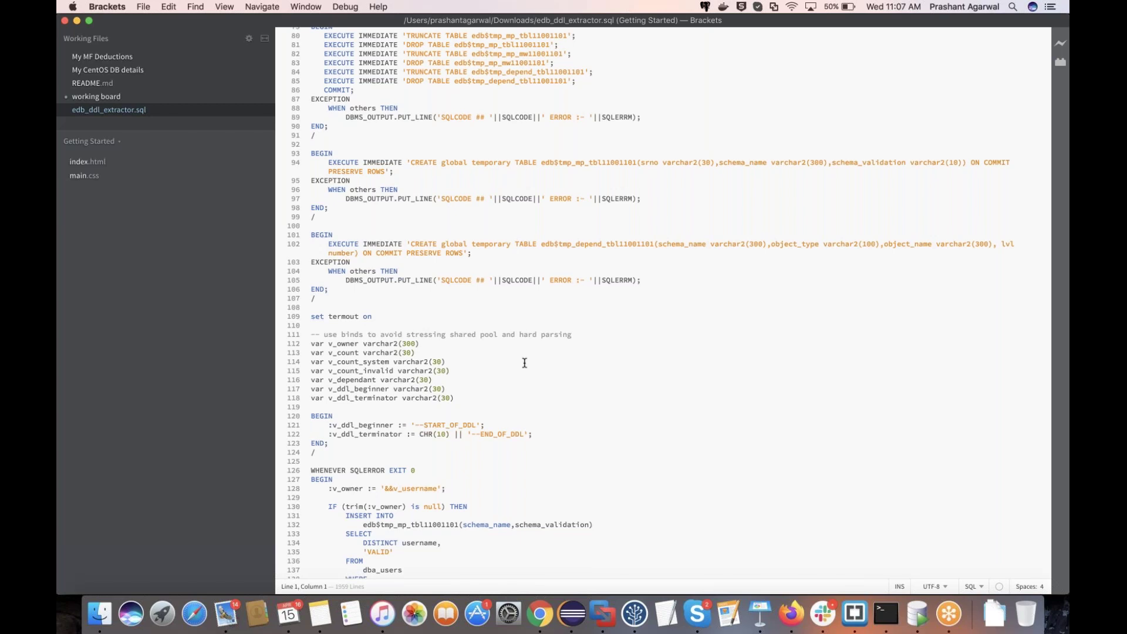
{"action": "scroll", "coordinate": [525, 363], "scroll_direction": "down", "scroll_amount": 6}
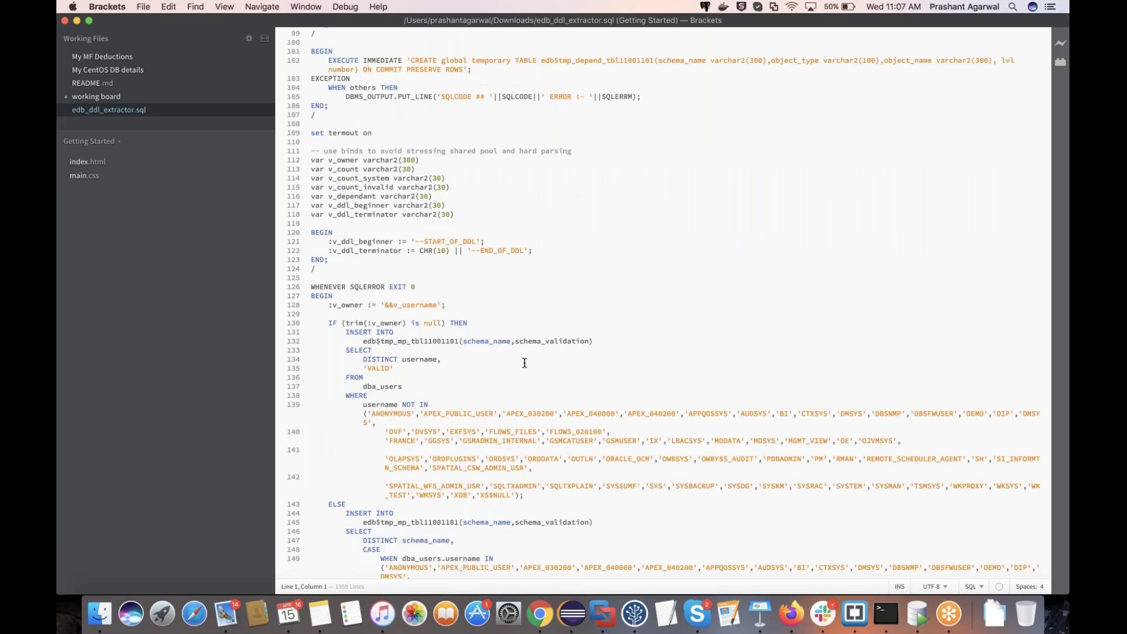
{"action": "scroll", "coordinate": [524, 362], "scroll_direction": "down", "scroll_amount": 8}
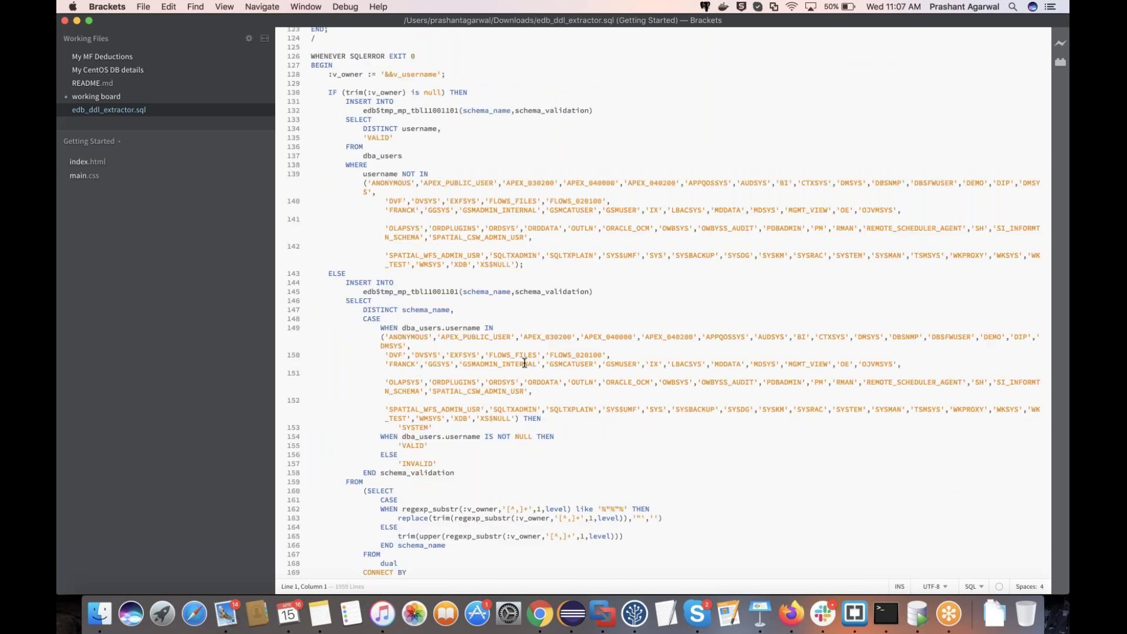
{"action": "scroll", "coordinate": [525, 362], "scroll_direction": "down", "scroll_amount": 18}
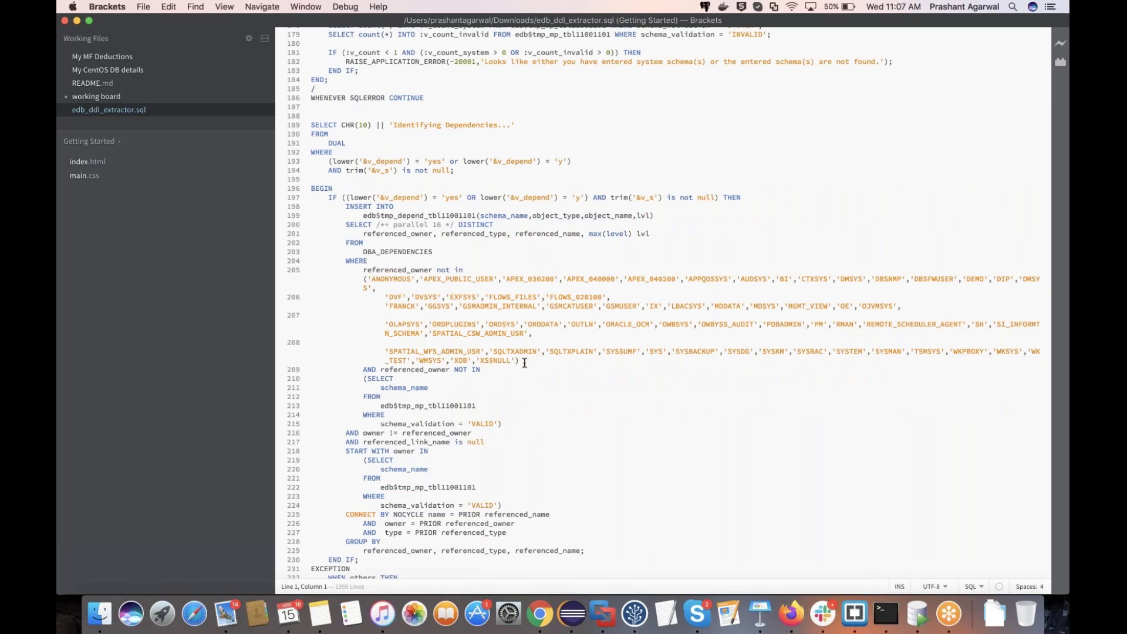
{"action": "scroll", "coordinate": [524, 363], "scroll_direction": "down", "scroll_amount": 1}
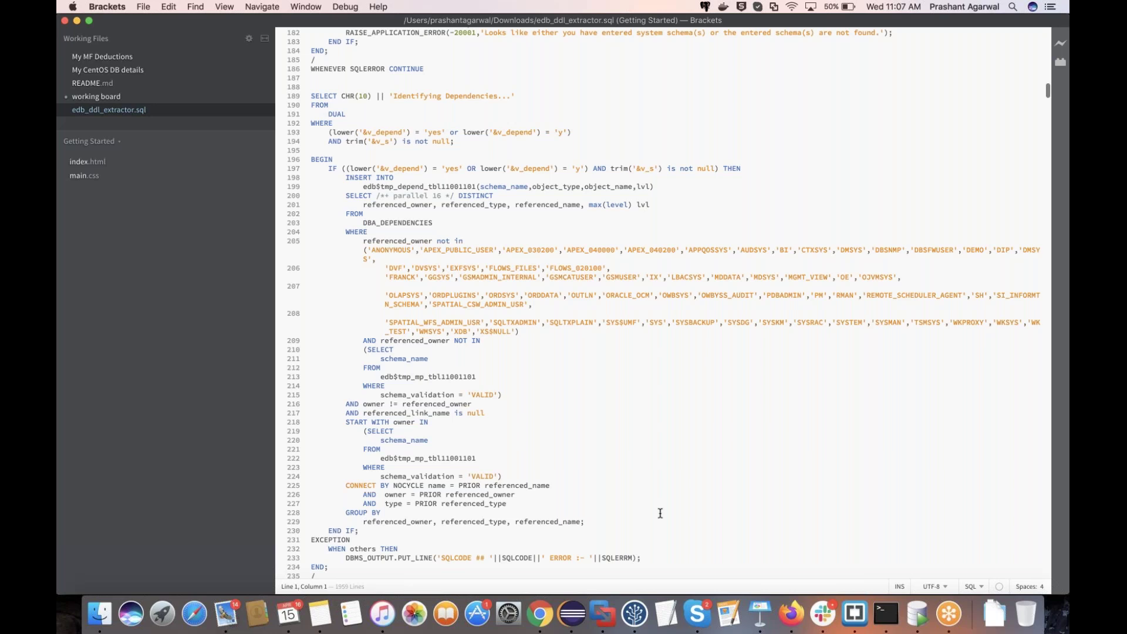
{"action": "left_click", "coordinate": [545, 617]}
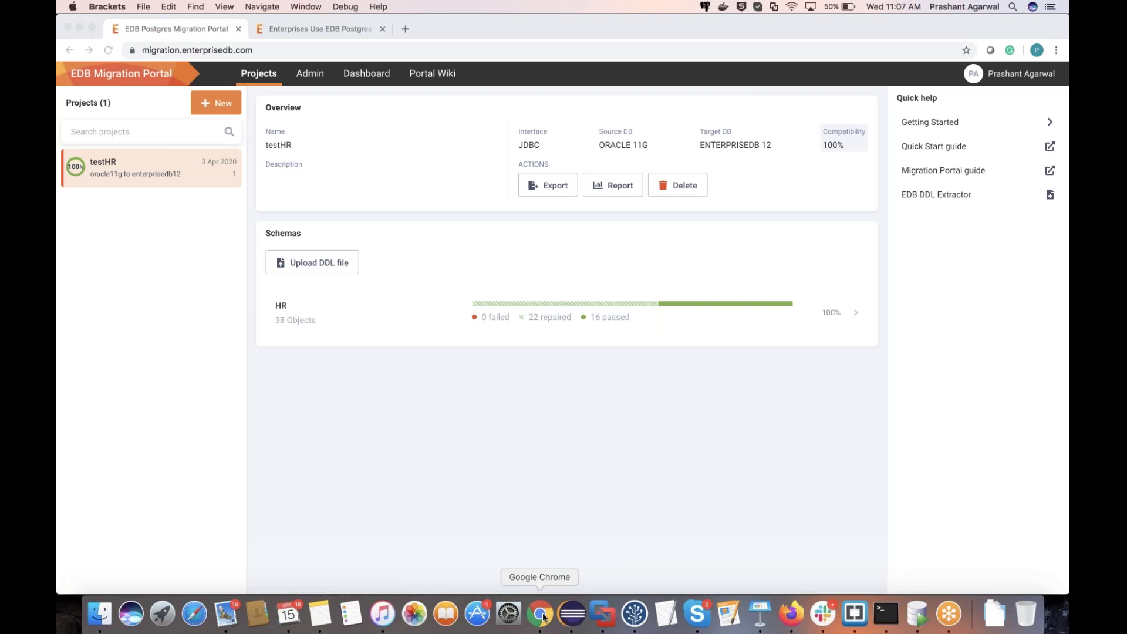
Step: Open _gen_hr_ddls_200414223624.sql from the home folder in Brackets and review its HR DDL
{"action": "left_click", "coordinate": [544, 617]}
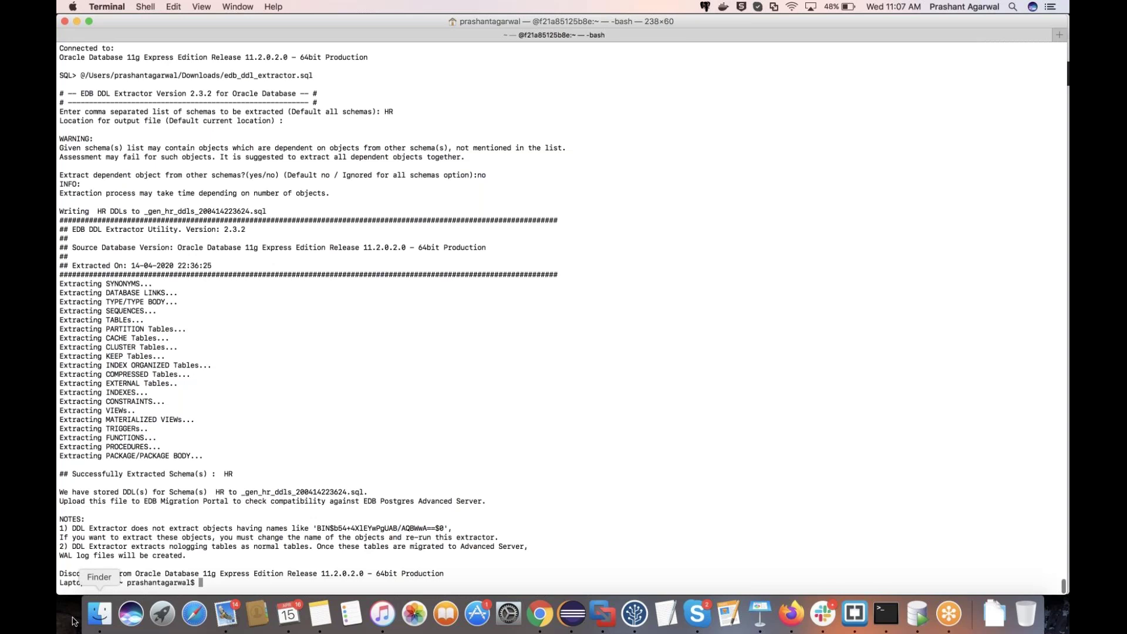
{"action": "left_click", "coordinate": [99, 614]}
{"action": "key", "text": "super+shift+h"}
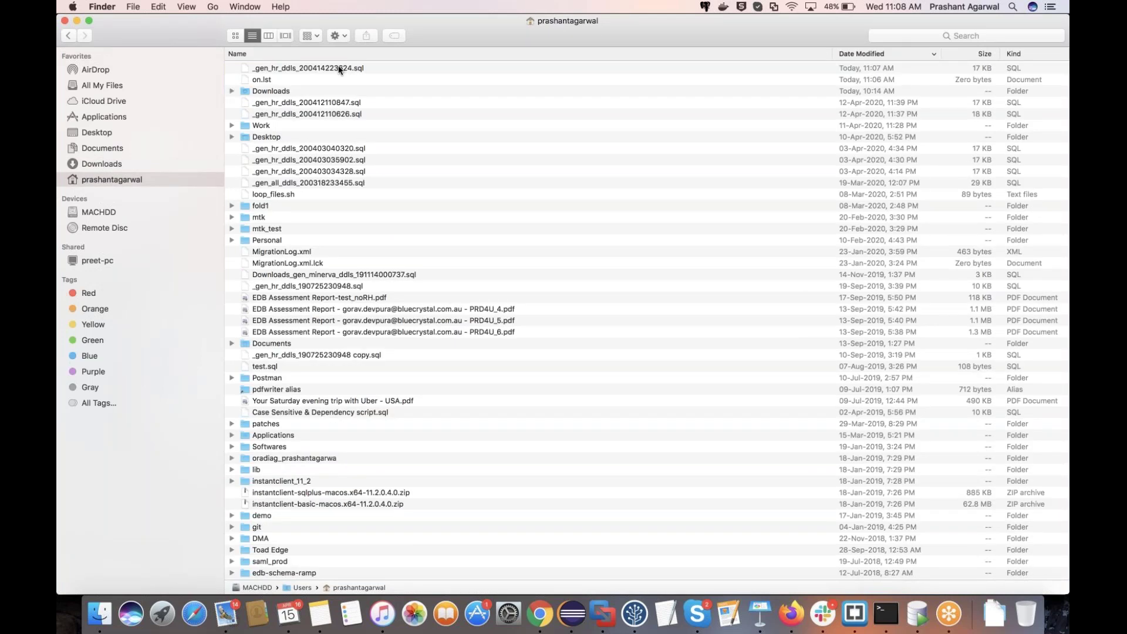
{"action": "double_click", "coordinate": [338, 67]}
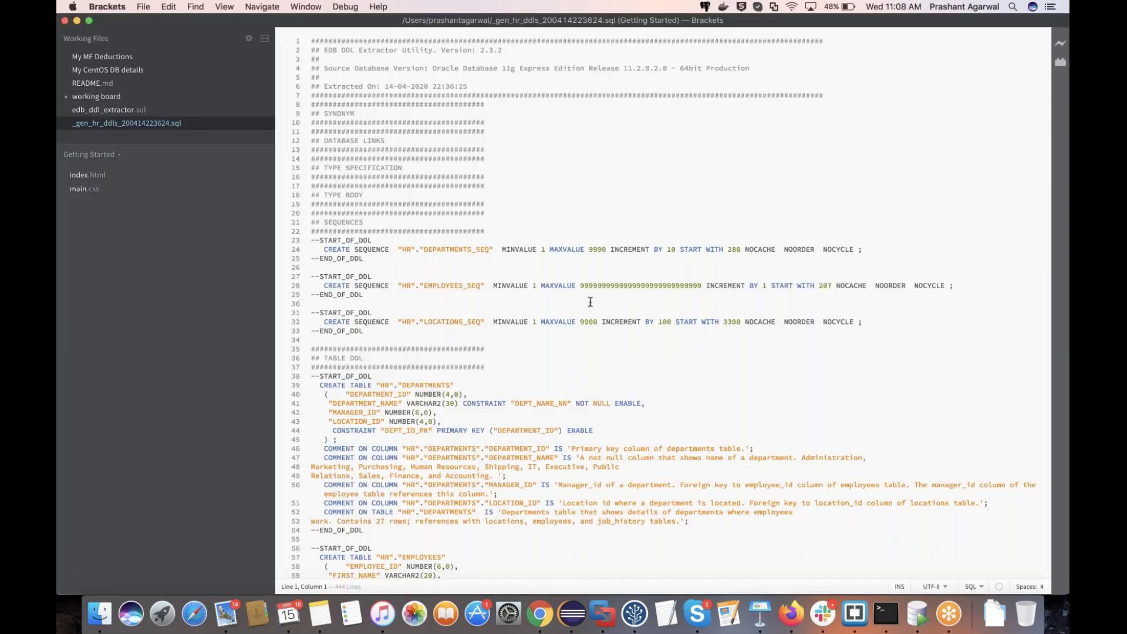
{"action": "scroll", "coordinate": [590, 302], "scroll_direction": "down", "scroll_amount": 1}
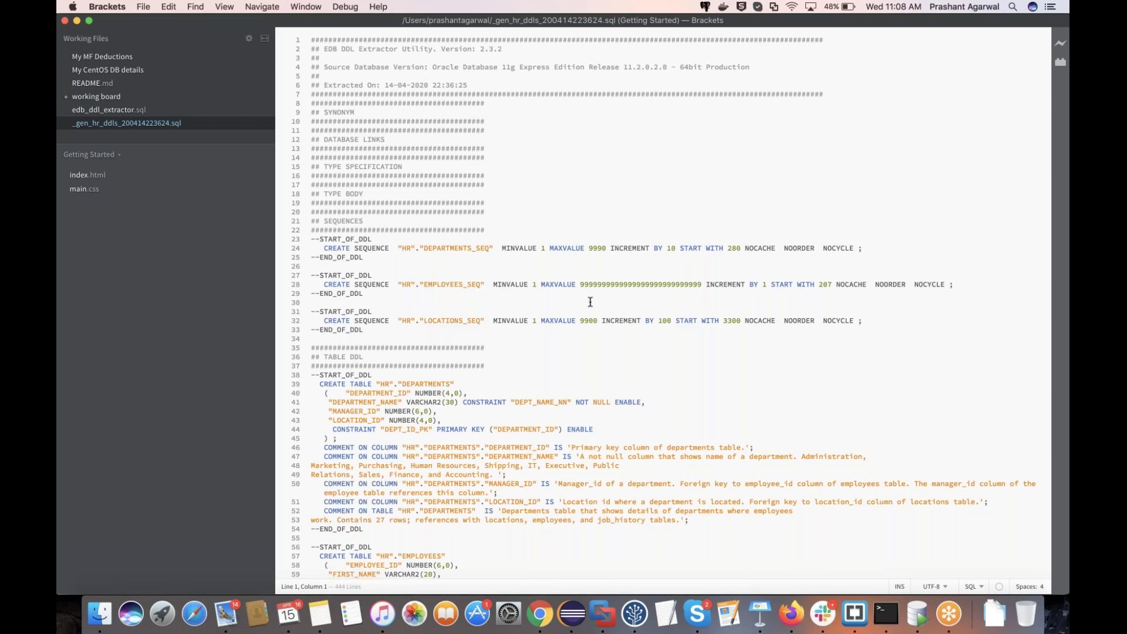
{"action": "scroll", "coordinate": [590, 302], "scroll_direction": "down", "scroll_amount": 2}
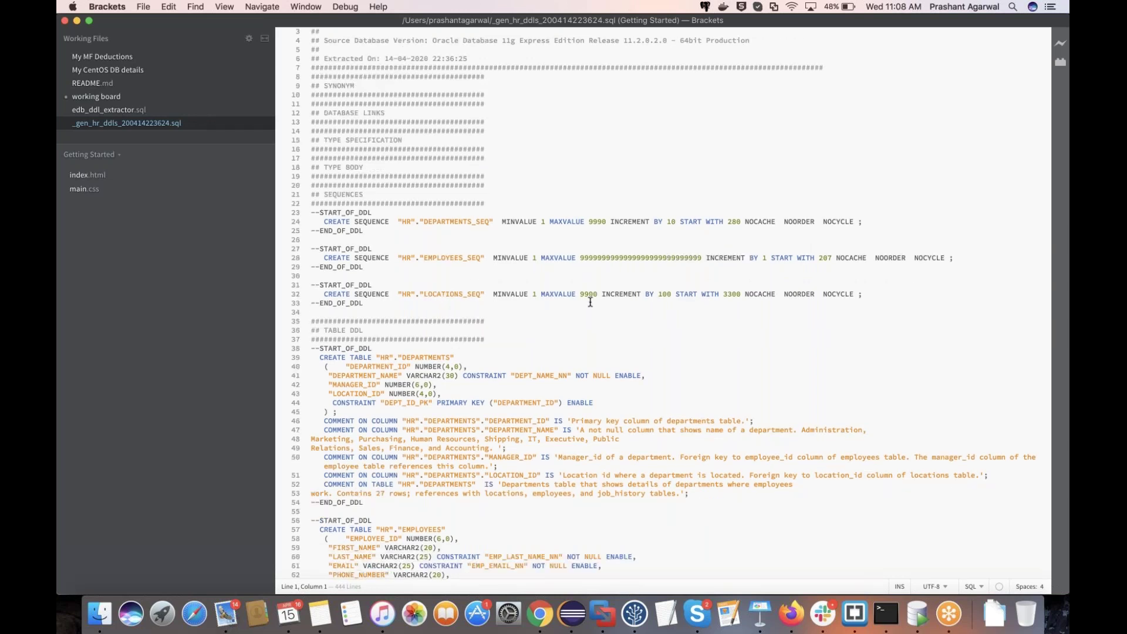
{"action": "scroll", "coordinate": [591, 302], "scroll_direction": "down", "scroll_amount": 3}
{"action": "scroll", "coordinate": [590, 301], "scroll_direction": "down", "scroll_amount": 5}
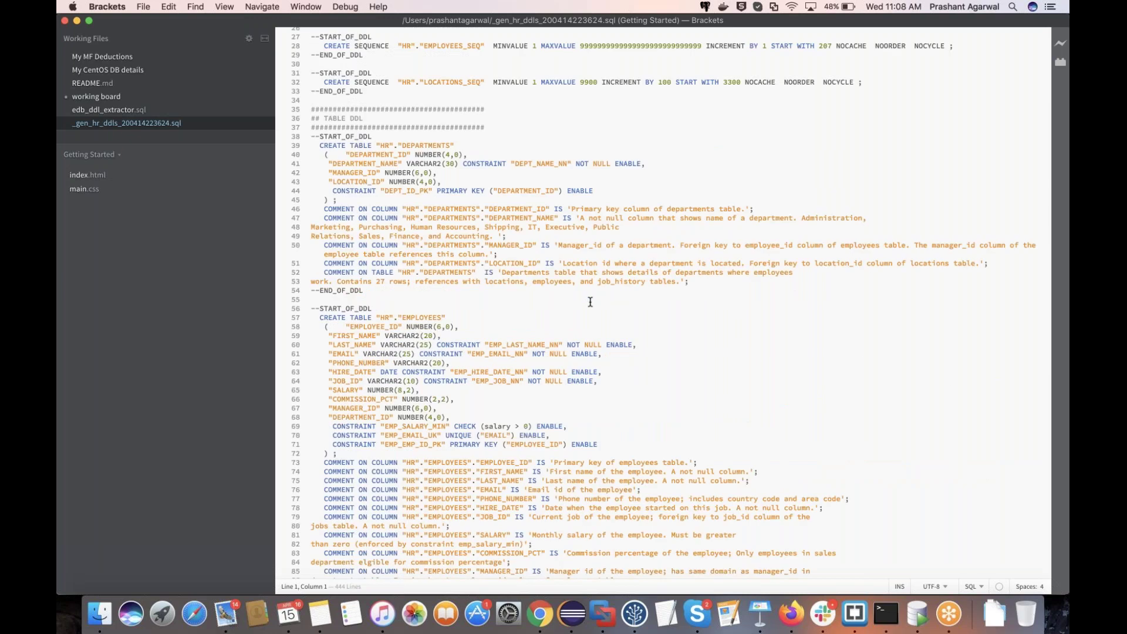
{"action": "scroll", "coordinate": [590, 302], "scroll_direction": "down", "scroll_amount": 15}
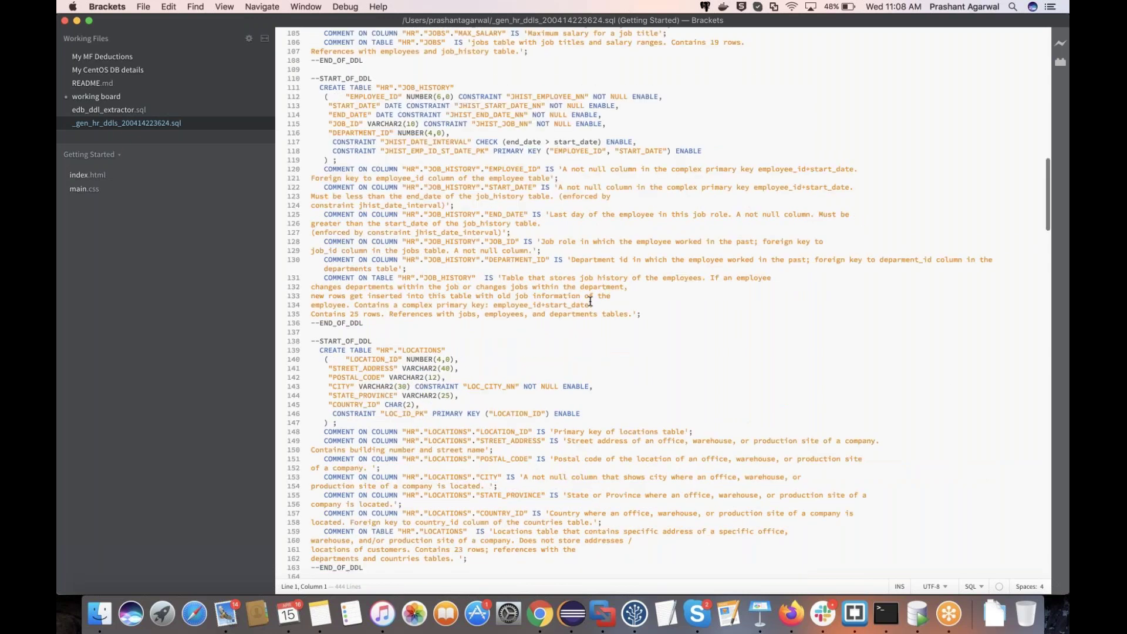
{"action": "scroll", "coordinate": [591, 302], "scroll_direction": "down", "scroll_amount": 20}
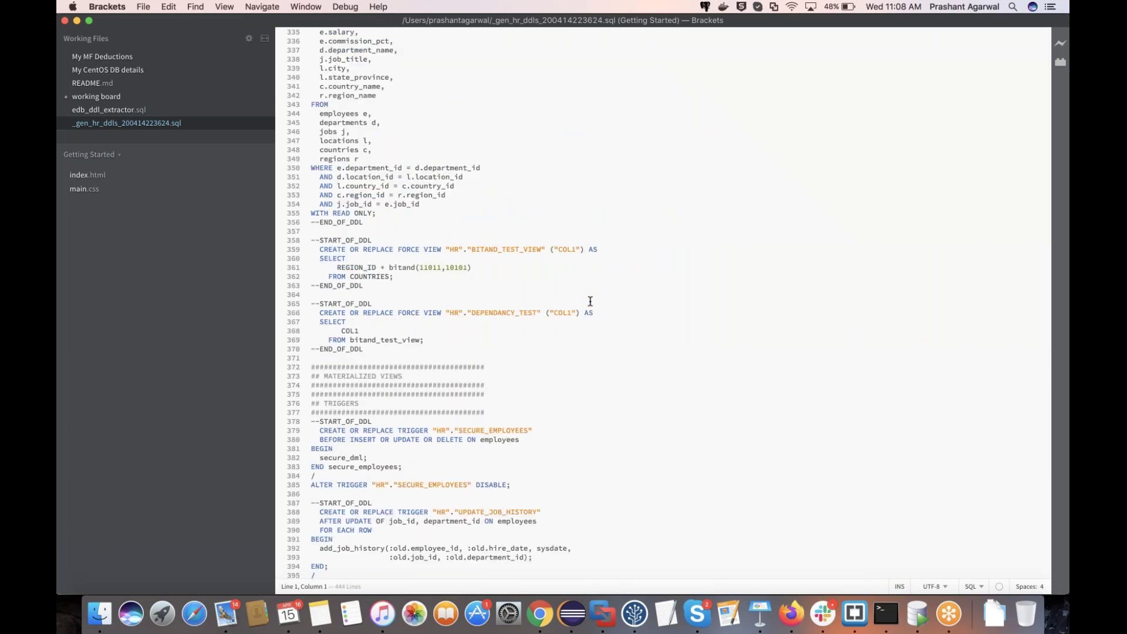
{"action": "scroll", "coordinate": [590, 302], "scroll_direction": "down", "scroll_amount": 10}
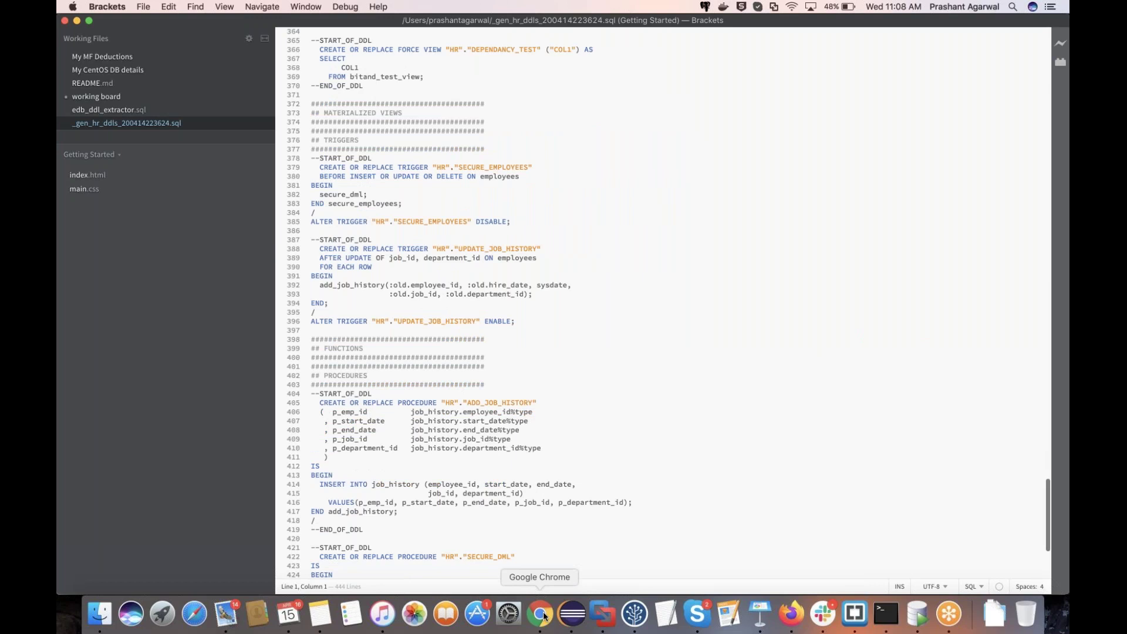
{"action": "left_click", "coordinate": [540, 614]}
Step: Create the demo project targeting version 11 with _gen_hr_ddls_200414223624.sql and run its assessment
{"action": "key", "text": "Tab"}
{"action": "key", "text": "Tab"}
{"action": "key", "text": "Tab"}
{"action": "key", "text": "Tab"}
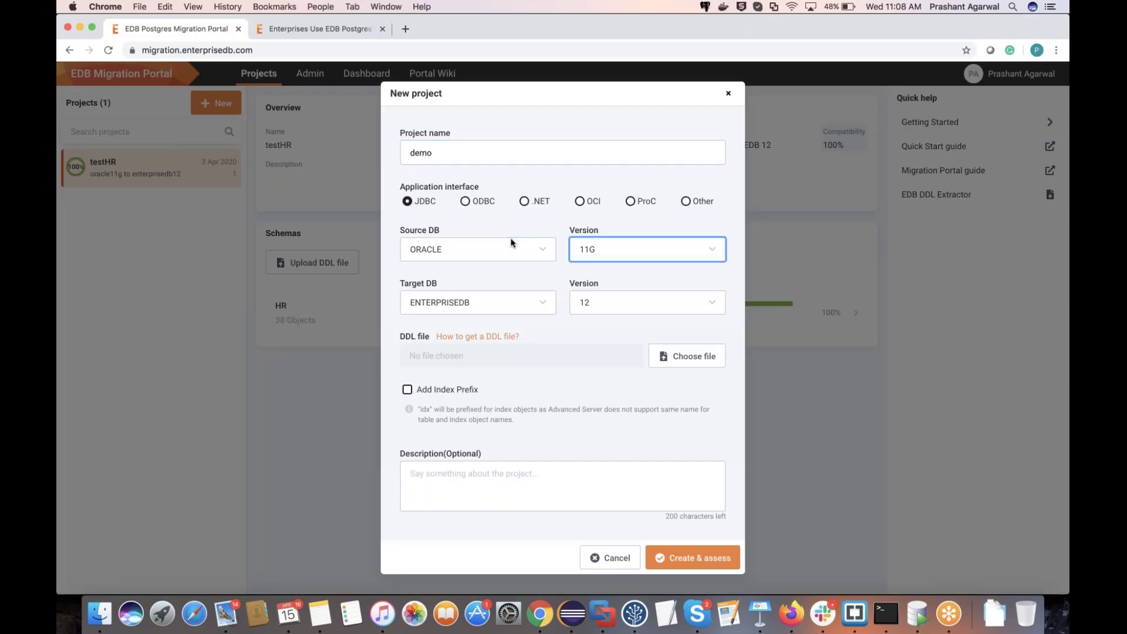
{"action": "left_click", "coordinate": [698, 301]}
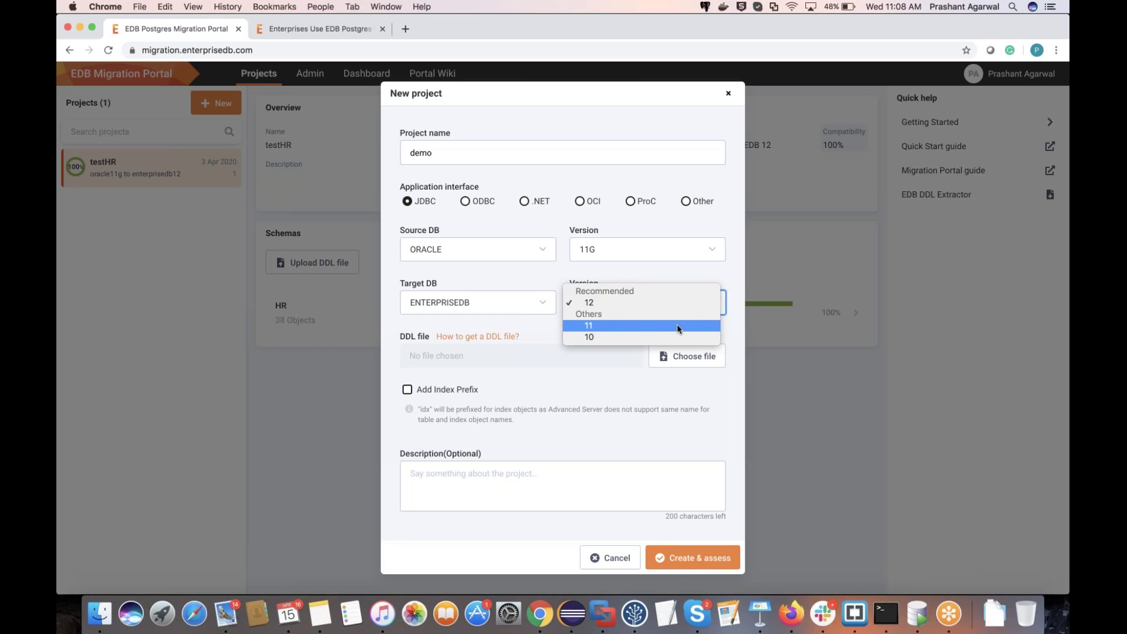
{"action": "left_click", "coordinate": [677, 325]}
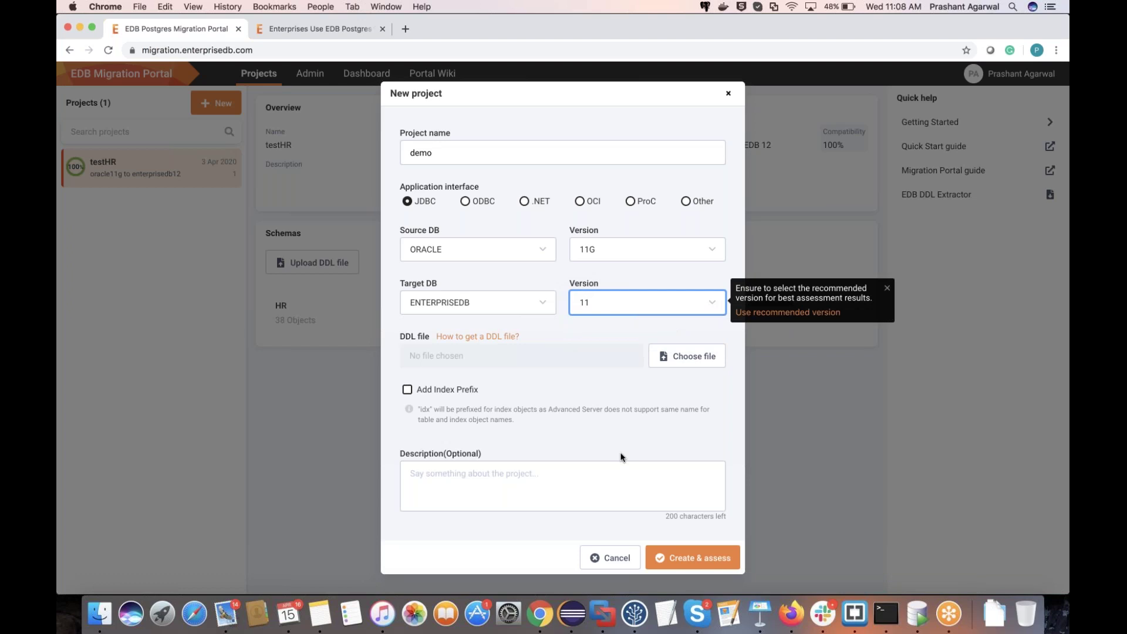
{"action": "left_click", "coordinate": [687, 356]}
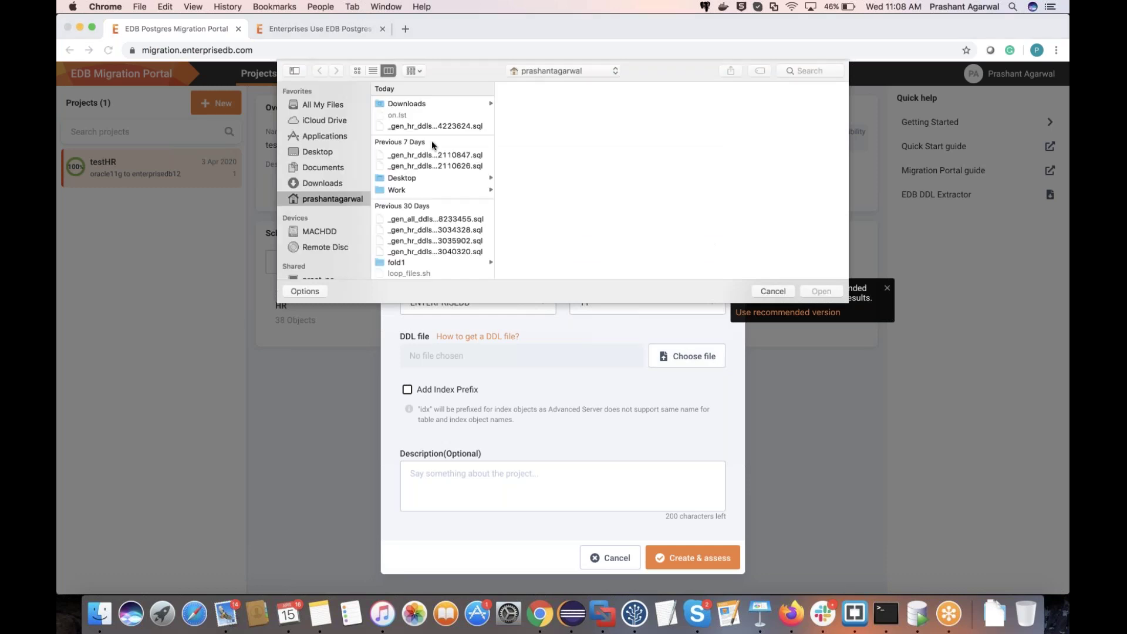
{"action": "left_click", "coordinate": [432, 126]}
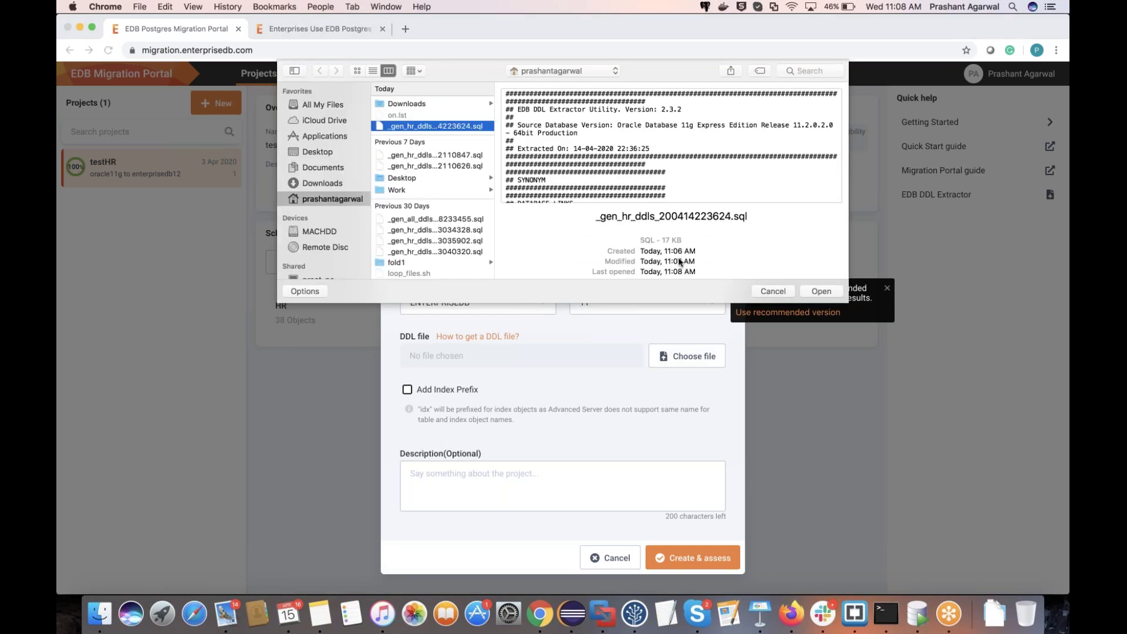
{"action": "left_click", "coordinate": [821, 291]}
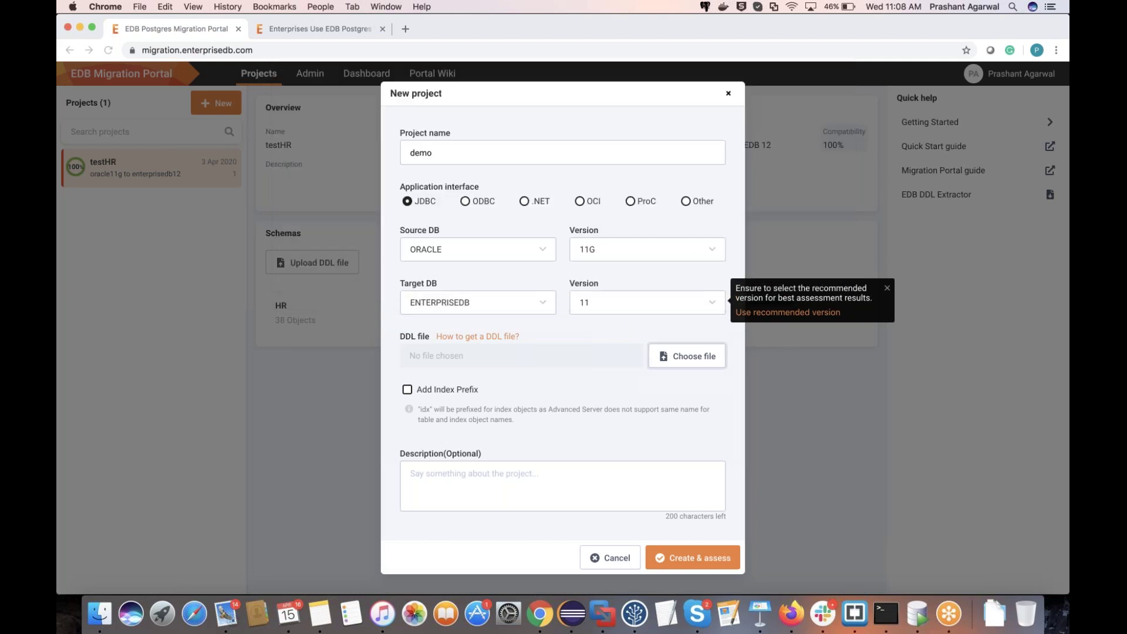
{"action": "left_click", "coordinate": [701, 562]}
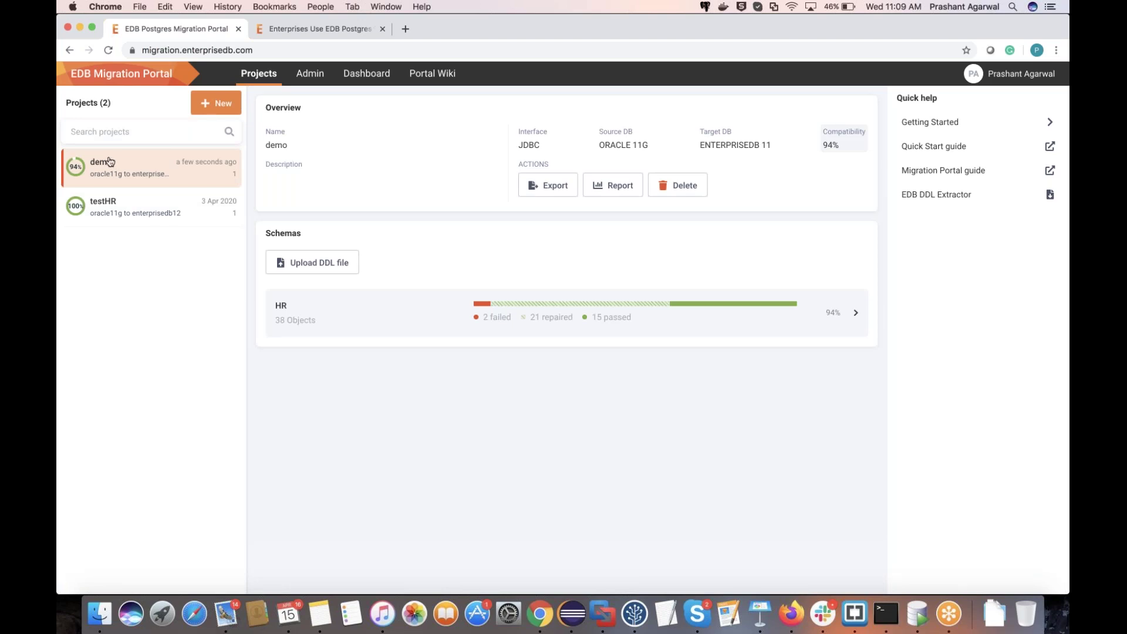
Step: Open the demo project's HR schema breakdown: 94% compatible, 2 failed, 21 repaired, 15 passed
{"action": "mouse_move", "coordinate": [113, 162]}
{"action": "left_click", "coordinate": [852, 323]}
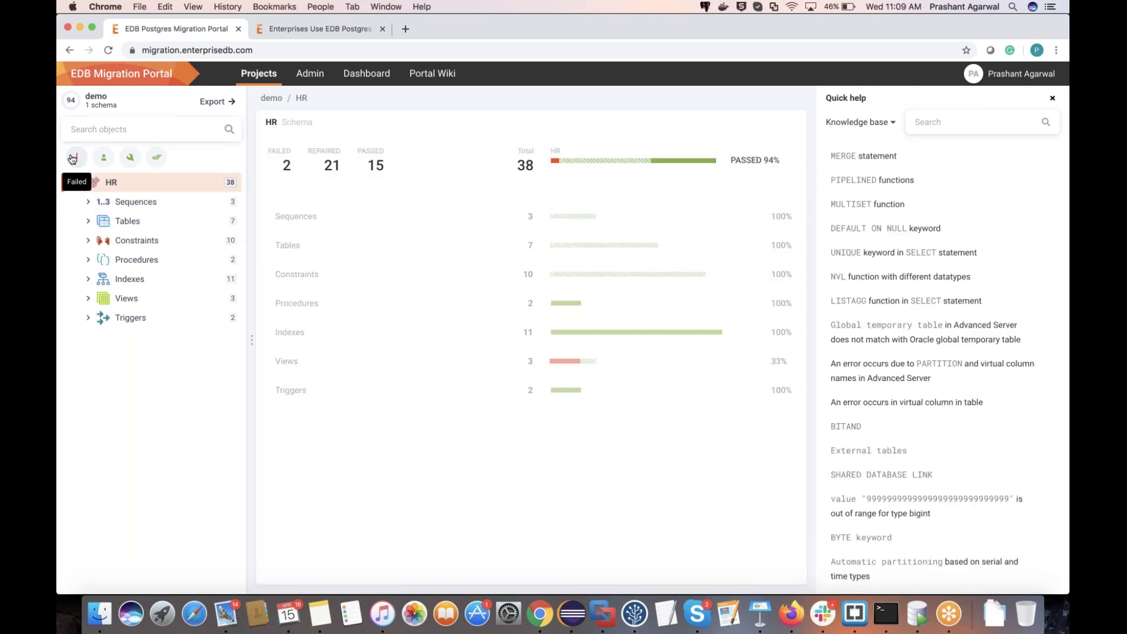
Step: Filter to failed objects and inspect BITAND_TEST_VIEW's missing bitand() function error in the target DDL
{"action": "left_click", "coordinate": [72, 158]}
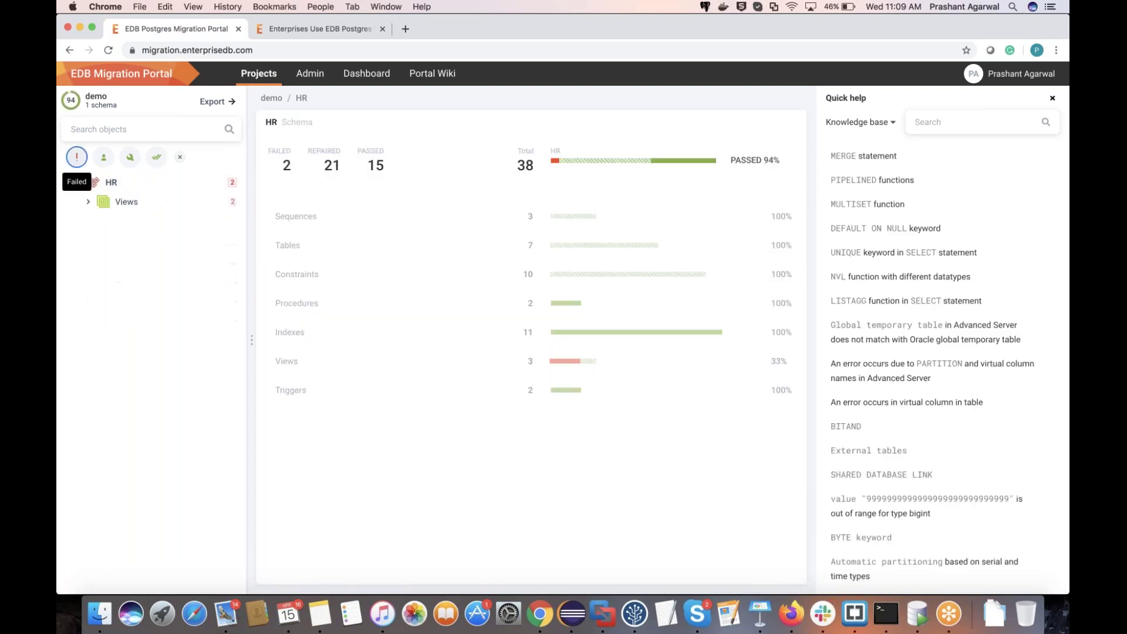
{"action": "left_click", "coordinate": [91, 207]}
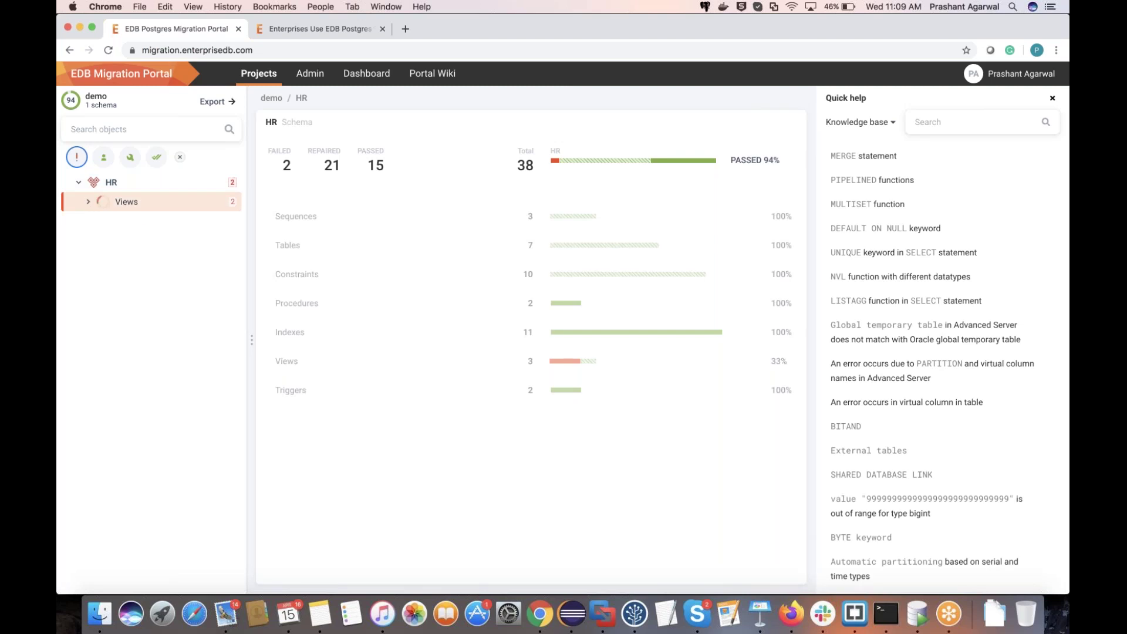
{"action": "left_click", "coordinate": [154, 228]}
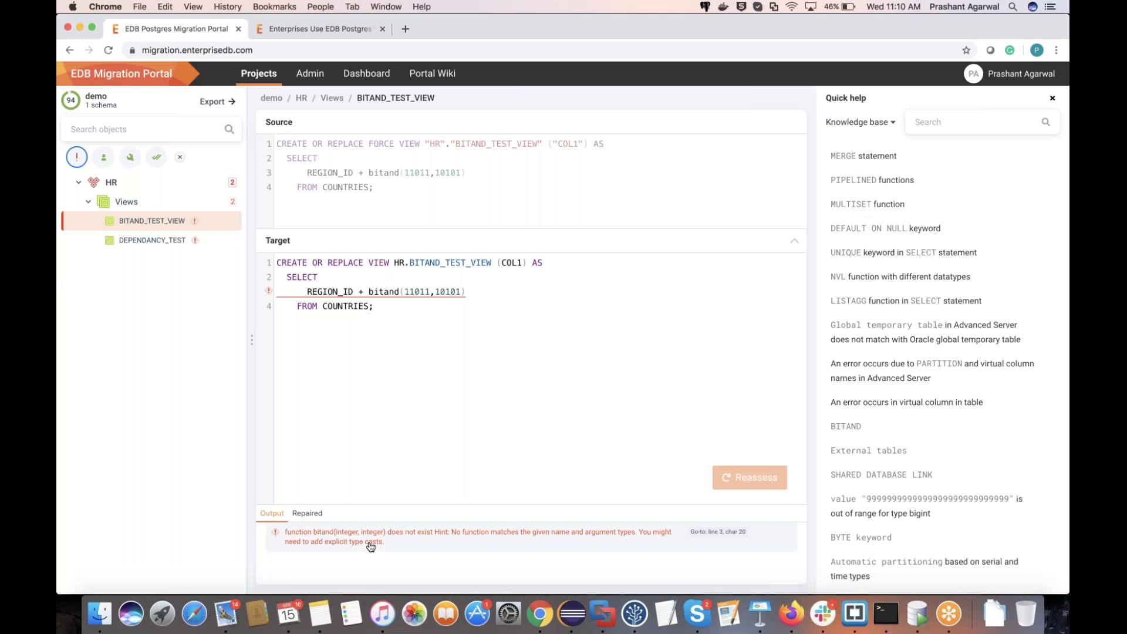
{"action": "left_click", "coordinate": [384, 294]}
{"action": "mouse_move", "coordinate": [384, 293]}
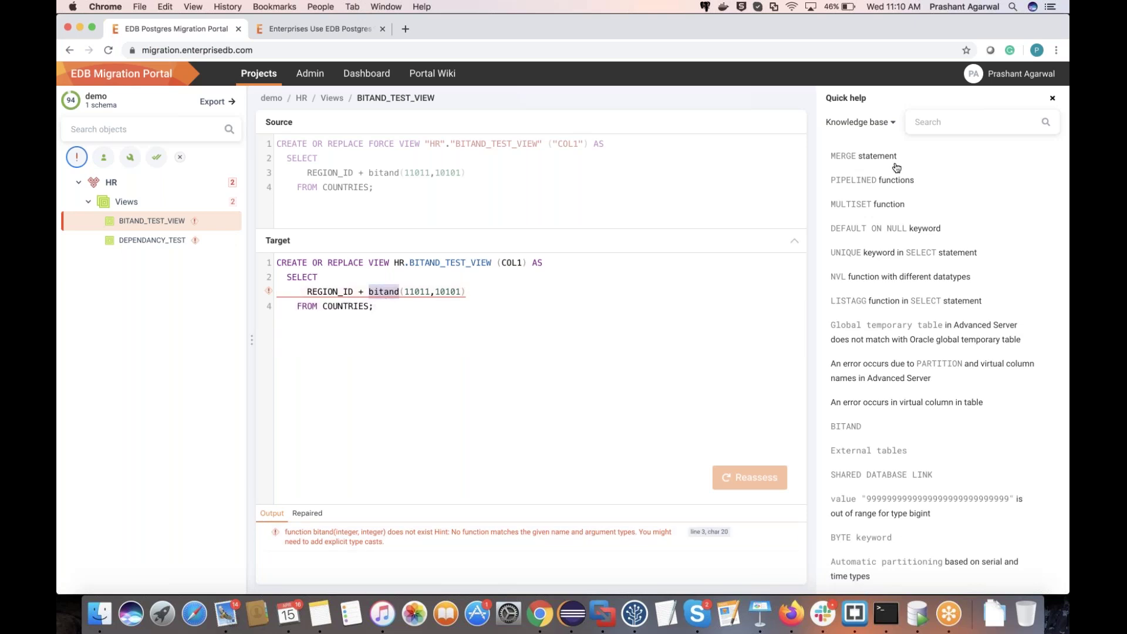
{"action": "left_click", "coordinate": [944, 127]}
Step: Search the knowledge base for 'bit' and read the BITAND and BITOR Functions article
{"action": "type", "text": "bit"}
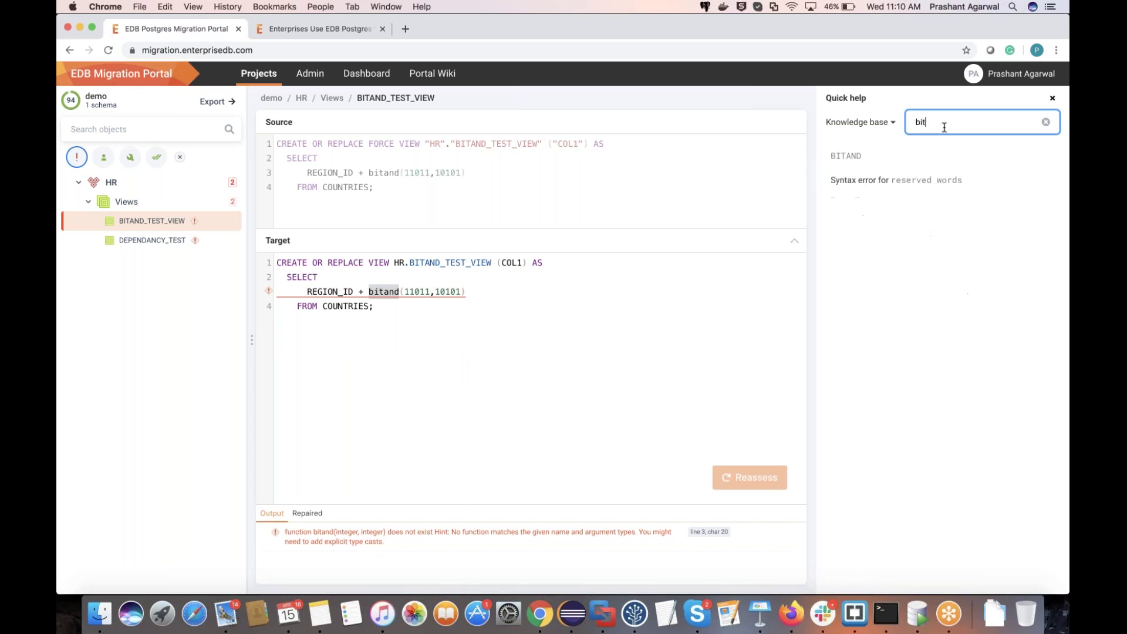
{"action": "left_click", "coordinate": [939, 156]}
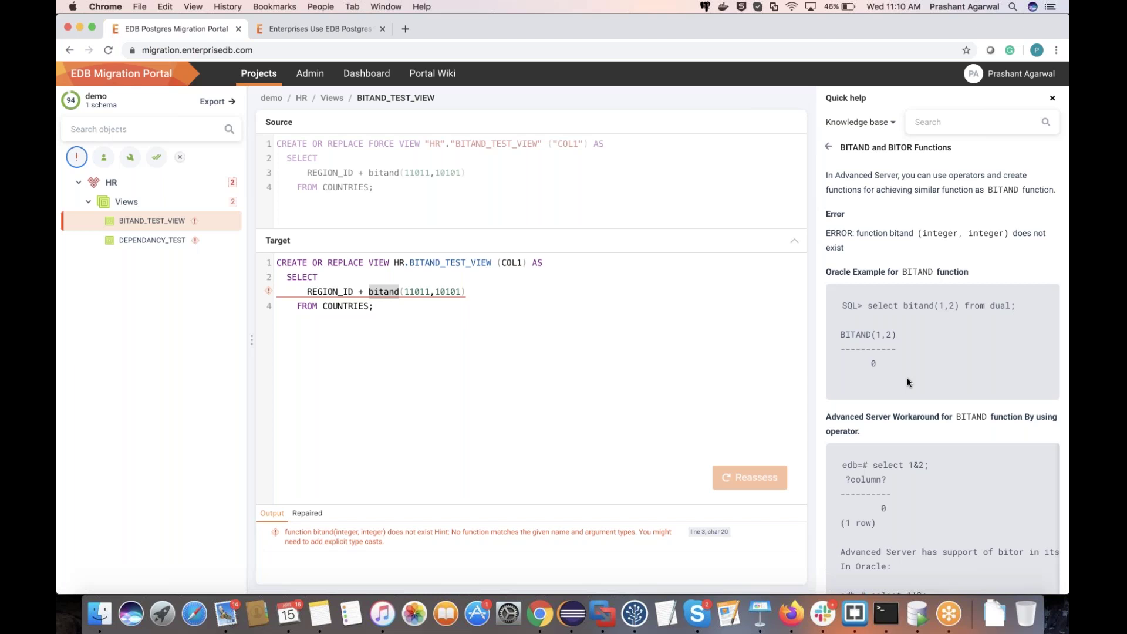
{"action": "scroll", "coordinate": [909, 382], "scroll_direction": "down", "scroll_amount": 1}
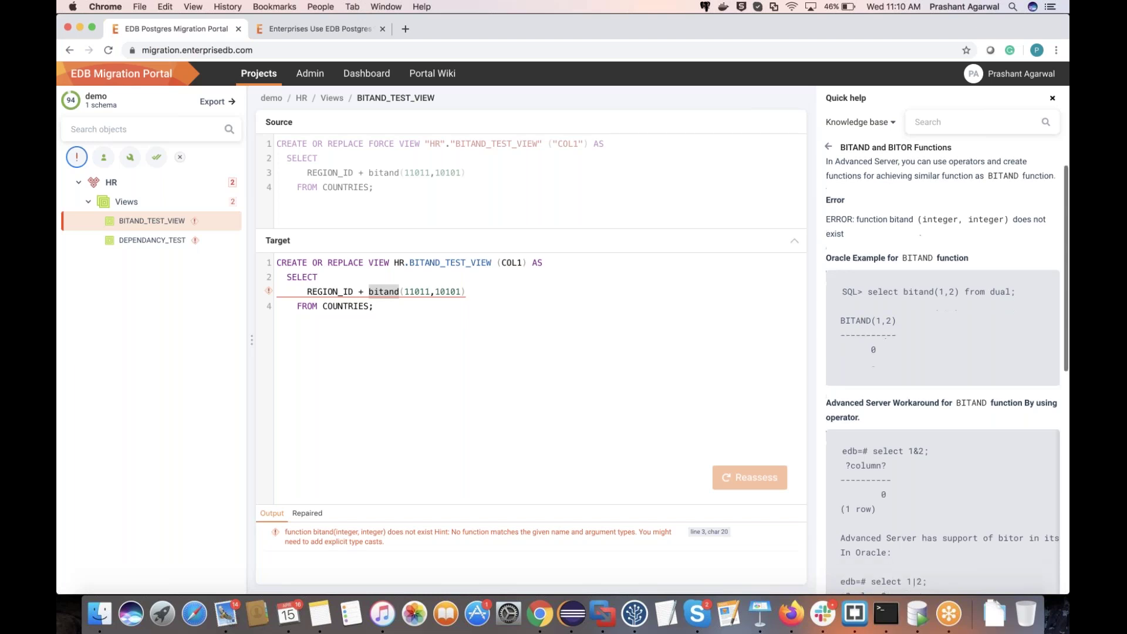
{"action": "scroll", "coordinate": [943, 371], "scroll_direction": "down", "scroll_amount": 1}
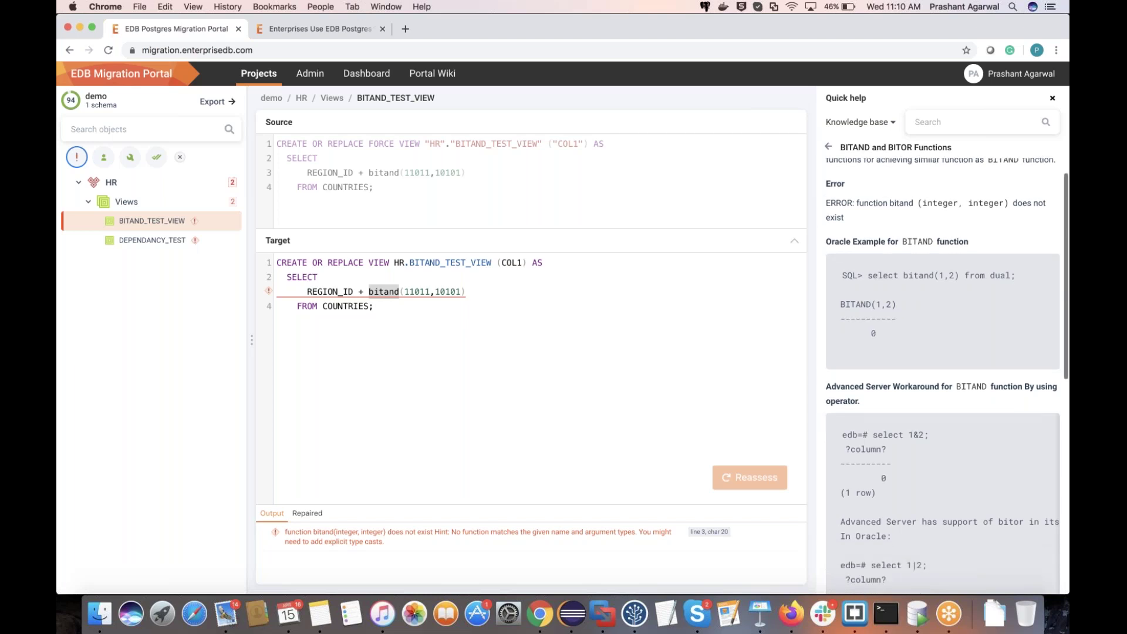
{"action": "scroll", "coordinate": [960, 308], "scroll_direction": "down", "scroll_amount": 3}
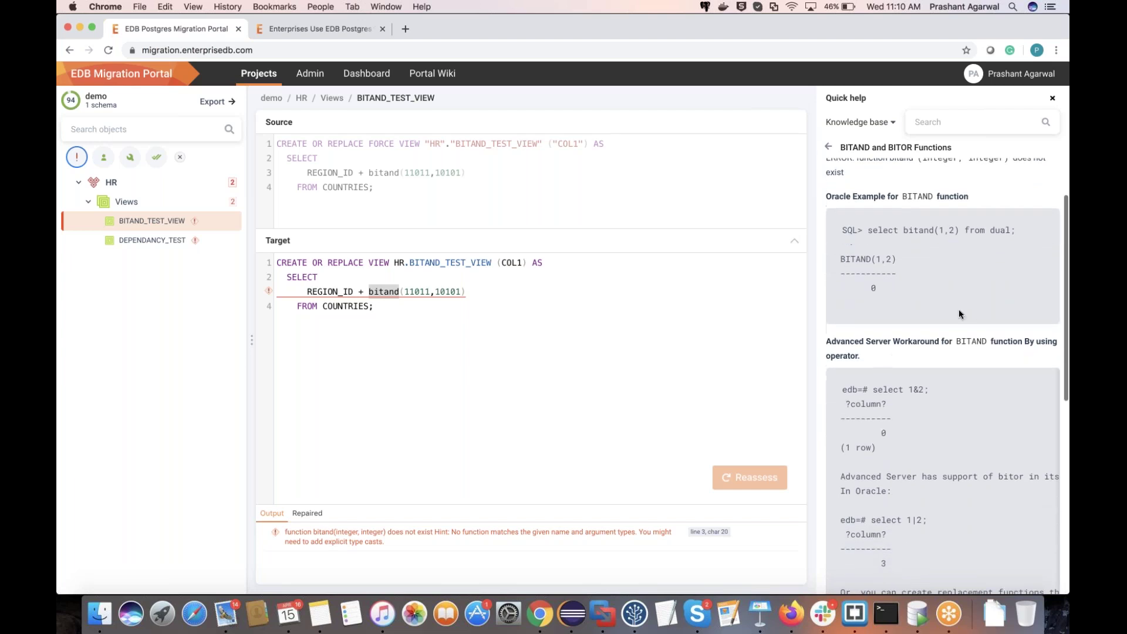
Step: Change BITAND_TEST_VIEW's target from bitand(11011,10101) to (11011 & 10101) and reassess it
{"action": "double_click", "coordinate": [919, 229]}
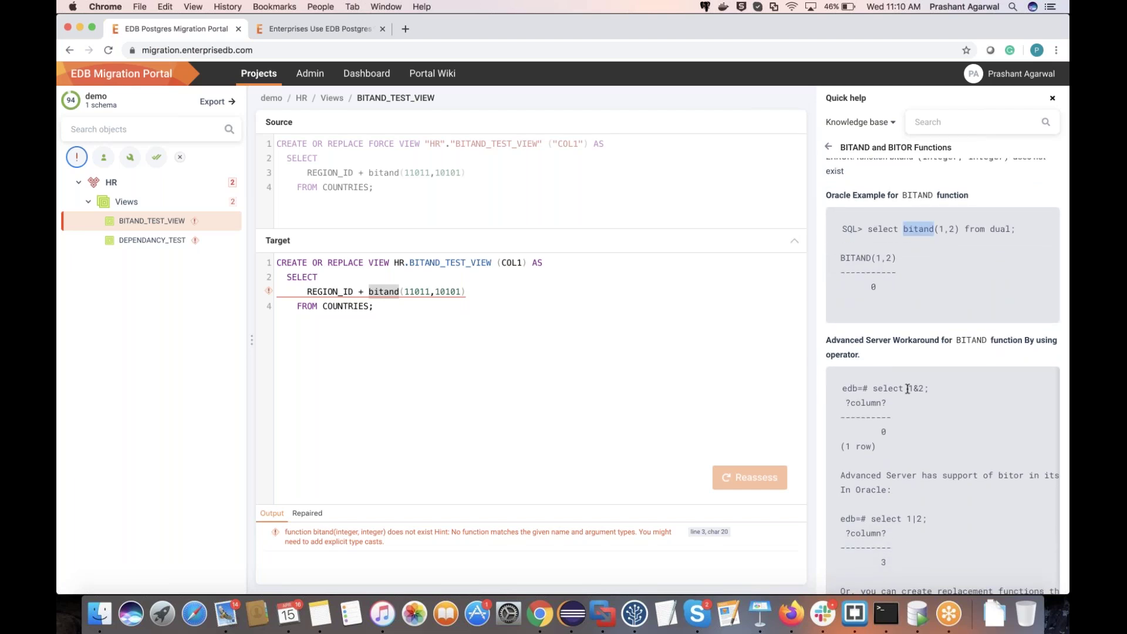
{"action": "left_click_drag", "start_coordinate": [907, 389], "coordinate": [928, 390]}
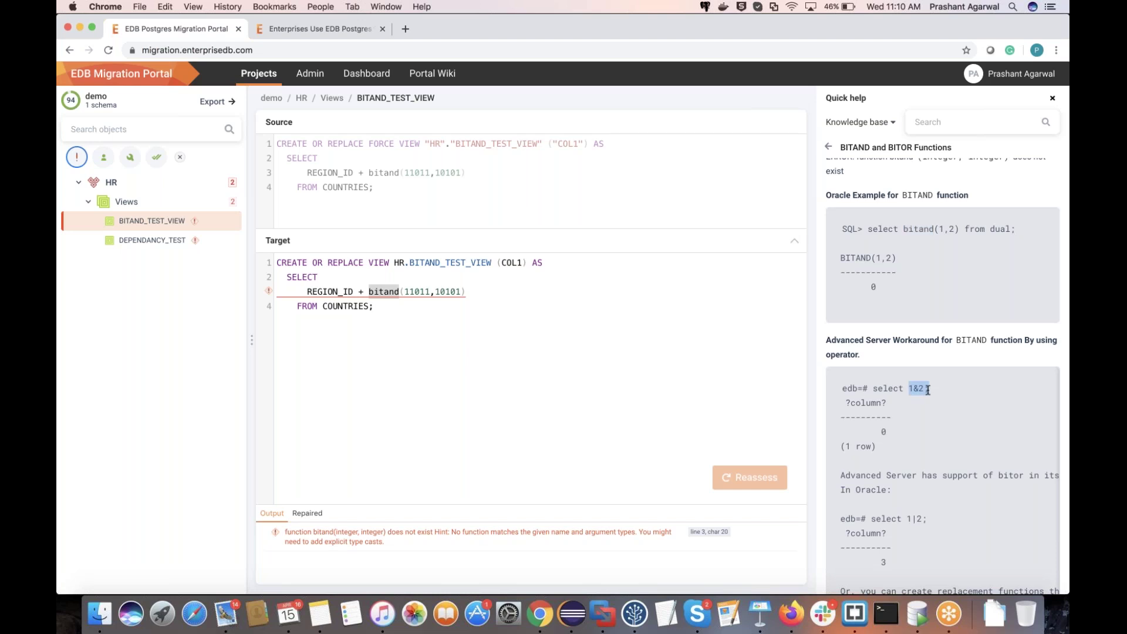
{"action": "left_click", "coordinate": [384, 293]}
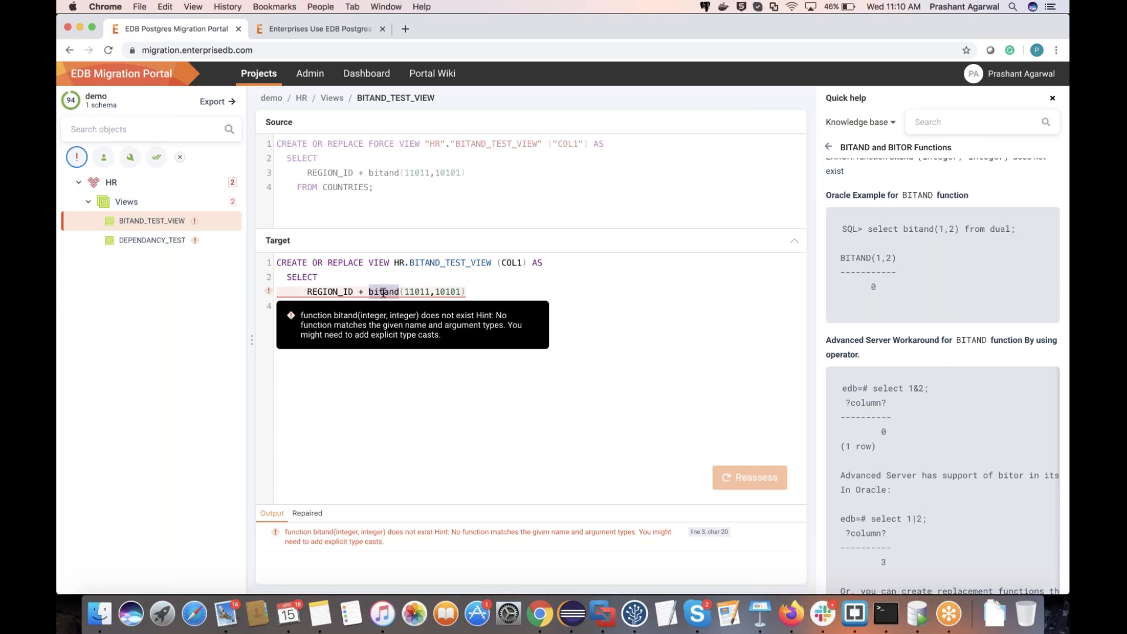
{"action": "key", "text": "BackSpace"}
{"action": "key", "text": "Right"}
{"action": "key", "text": "Right"}
{"action": "key", "text": "Right"}
{"action": "key", "text": "Right"}
{"action": "key", "text": "Right"}
{"action": "key", "text": "Delete"}
{"action": "type", "text": "&"}
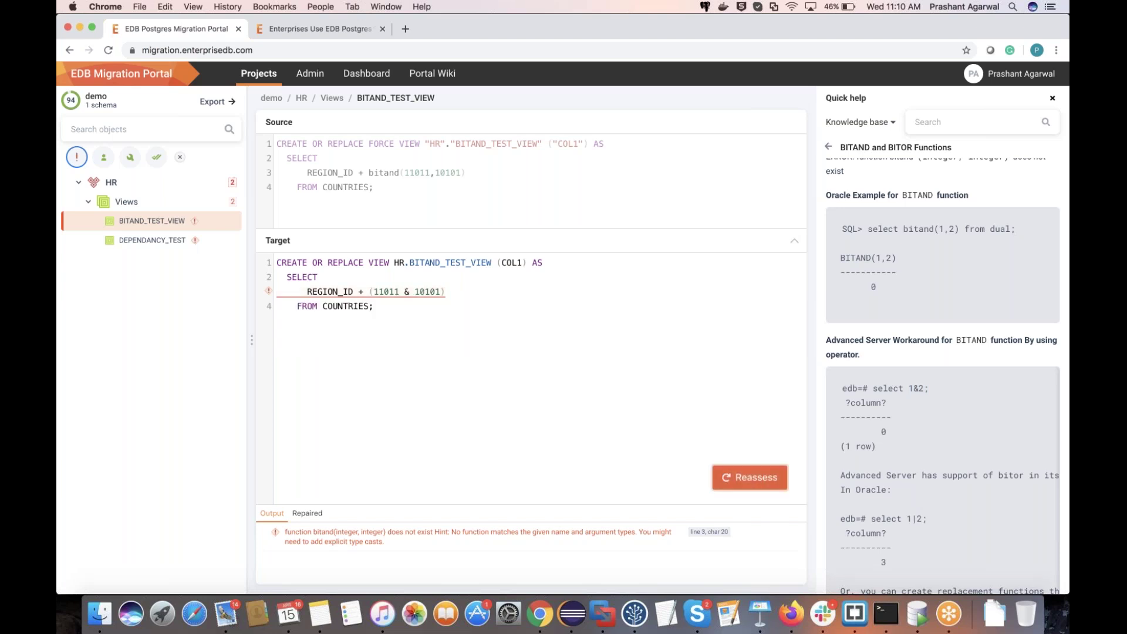
{"action": "left_click", "coordinate": [750, 478]}
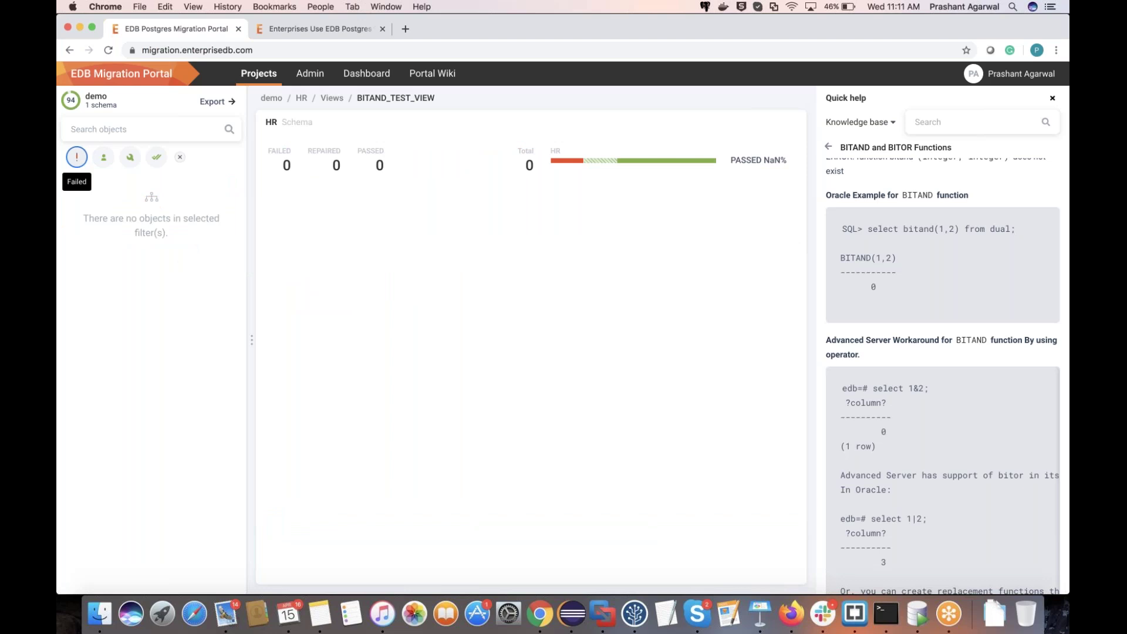
Step: Show all HR objects, return to the projects overview, and start exporting the demo project
{"action": "left_click", "coordinate": [273, 84]}
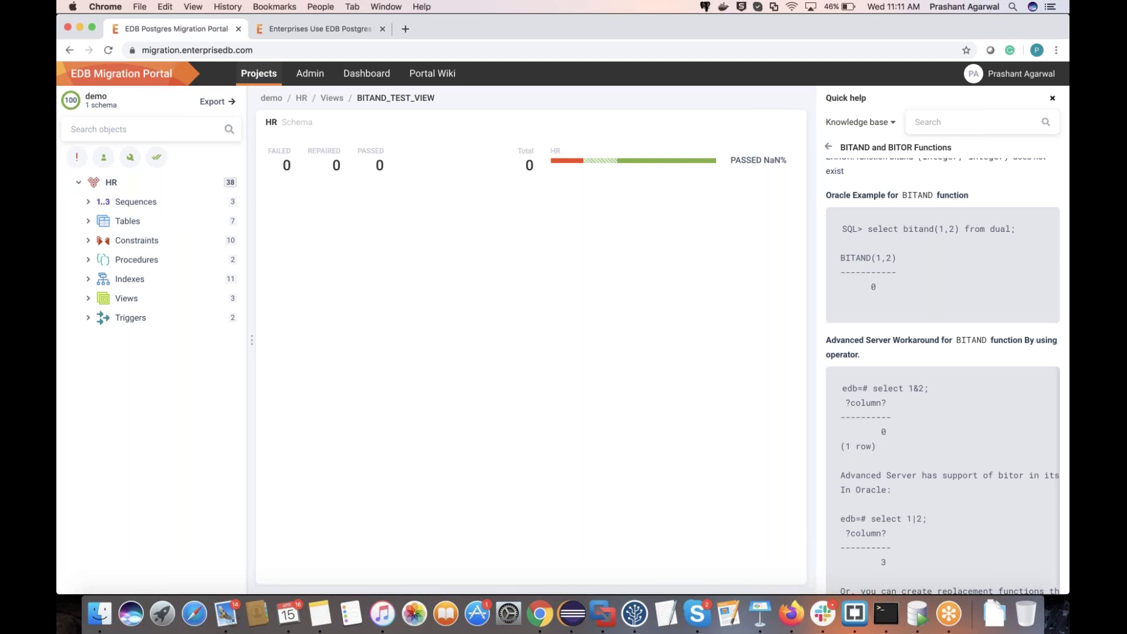
{"action": "left_click", "coordinate": [259, 72]}
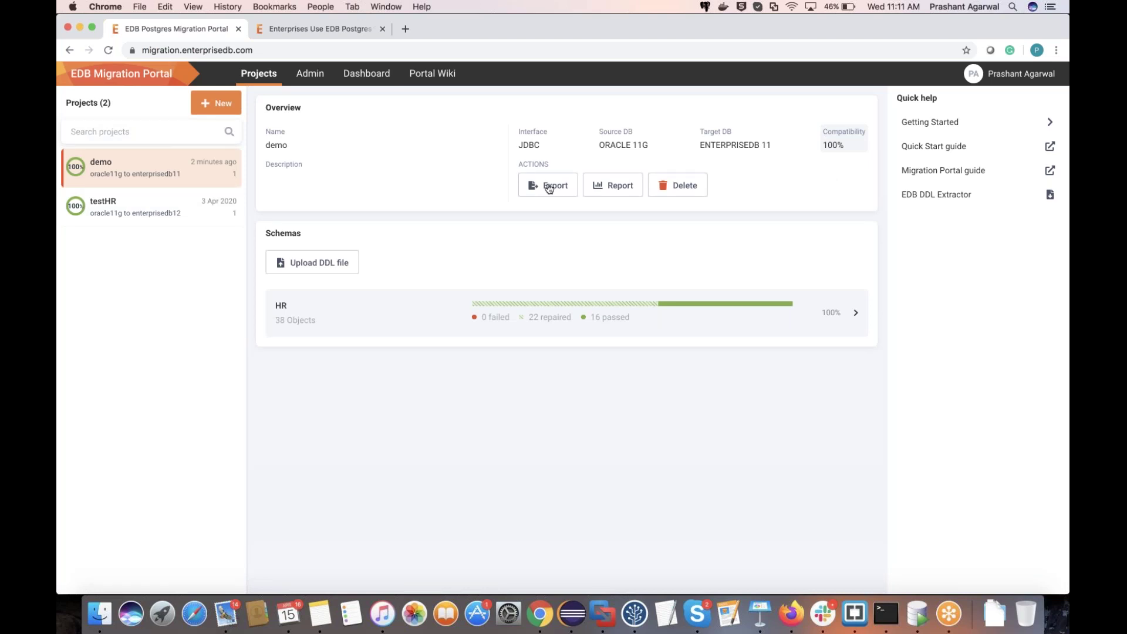
{"action": "left_click", "coordinate": [549, 186]}
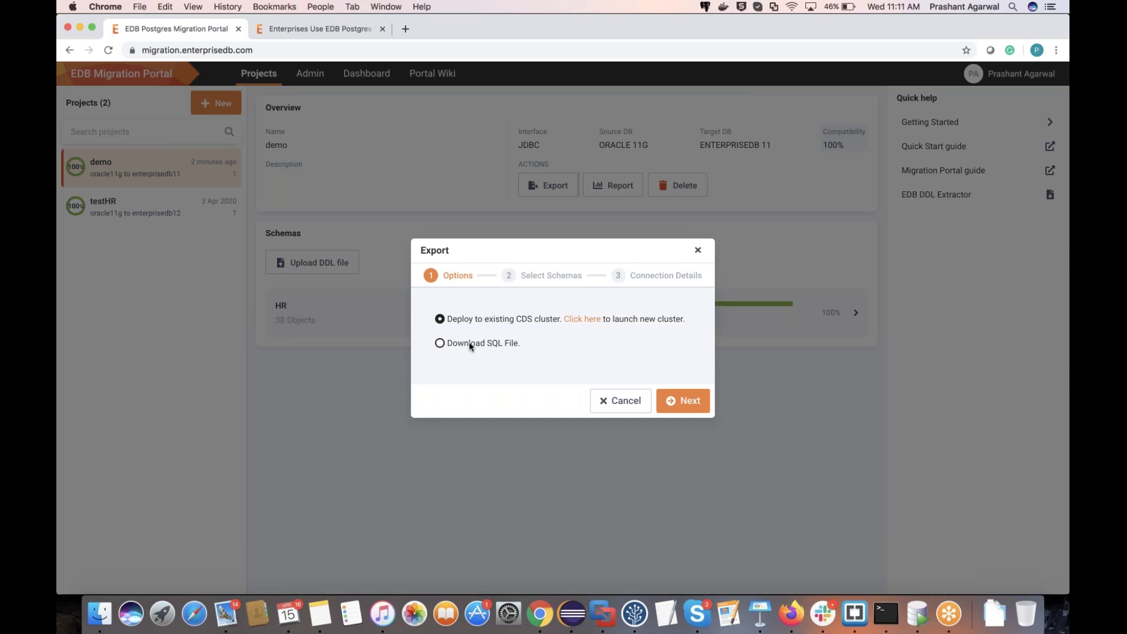
Step: Export the demo project's HR schema with Download SQL File and save the .sql file
{"action": "left_click", "coordinate": [469, 344]}
{"action": "left_click", "coordinate": [682, 400]}
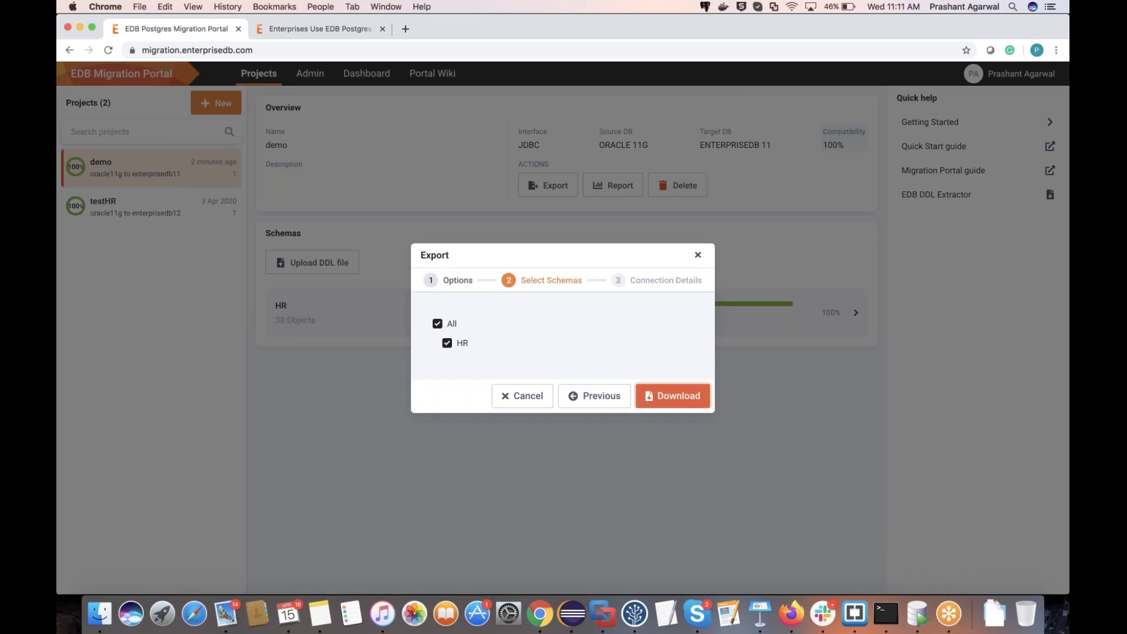
{"action": "left_click", "coordinate": [682, 400]}
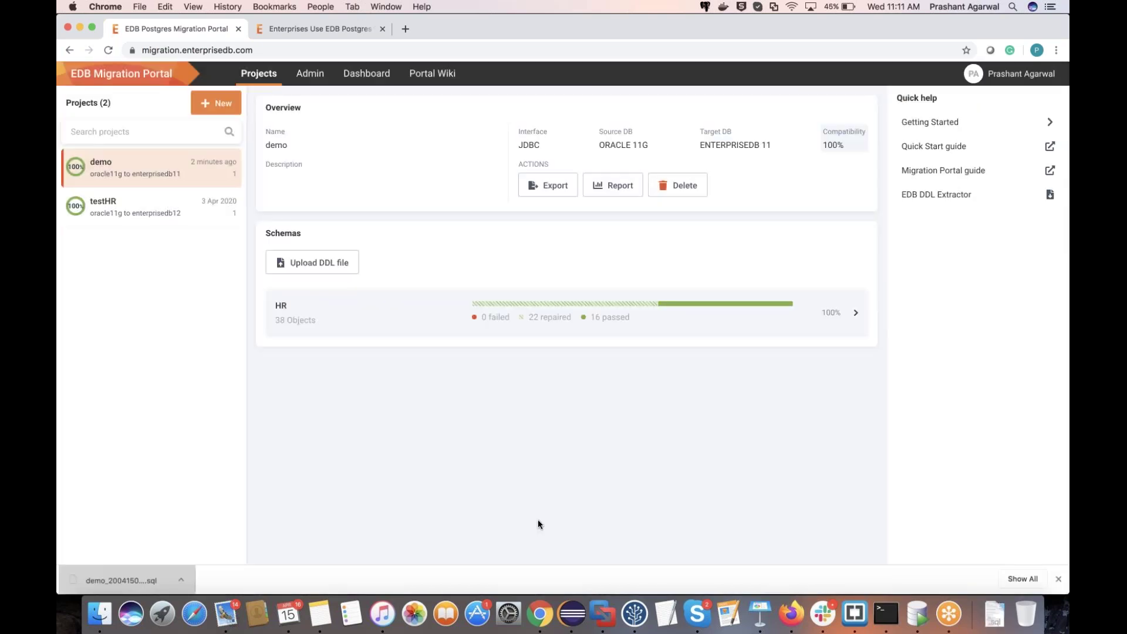
{"action": "left_click", "coordinate": [541, 614]}
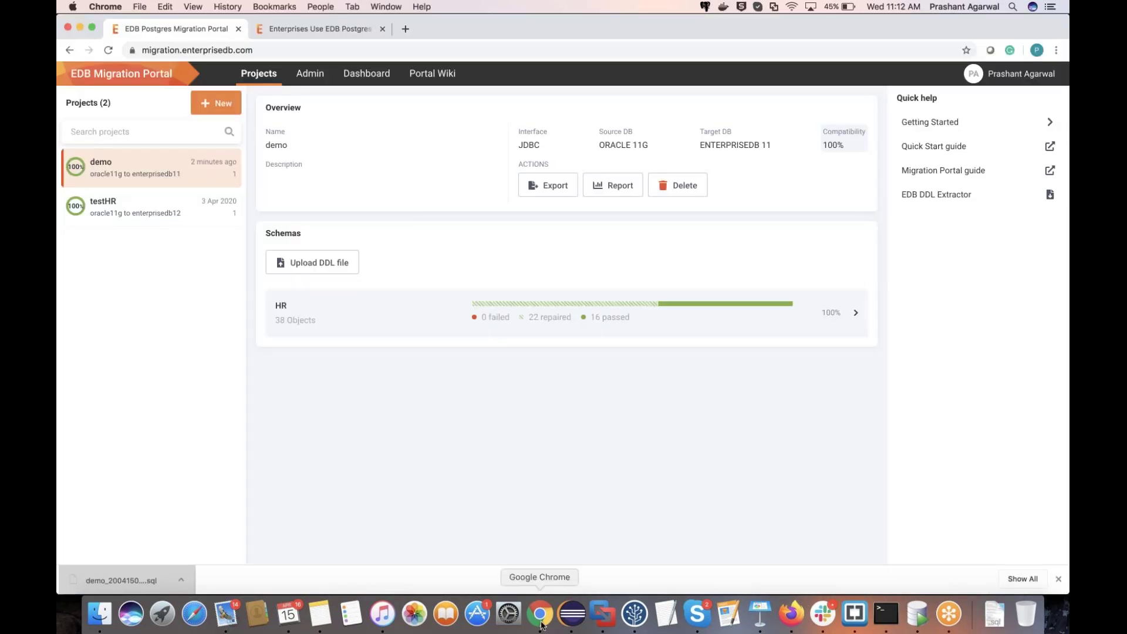
Step: Close the GoToWebinar page and connect to EPAS11_CentOS_5445 with the server password
{"action": "left_click", "coordinate": [541, 623]}
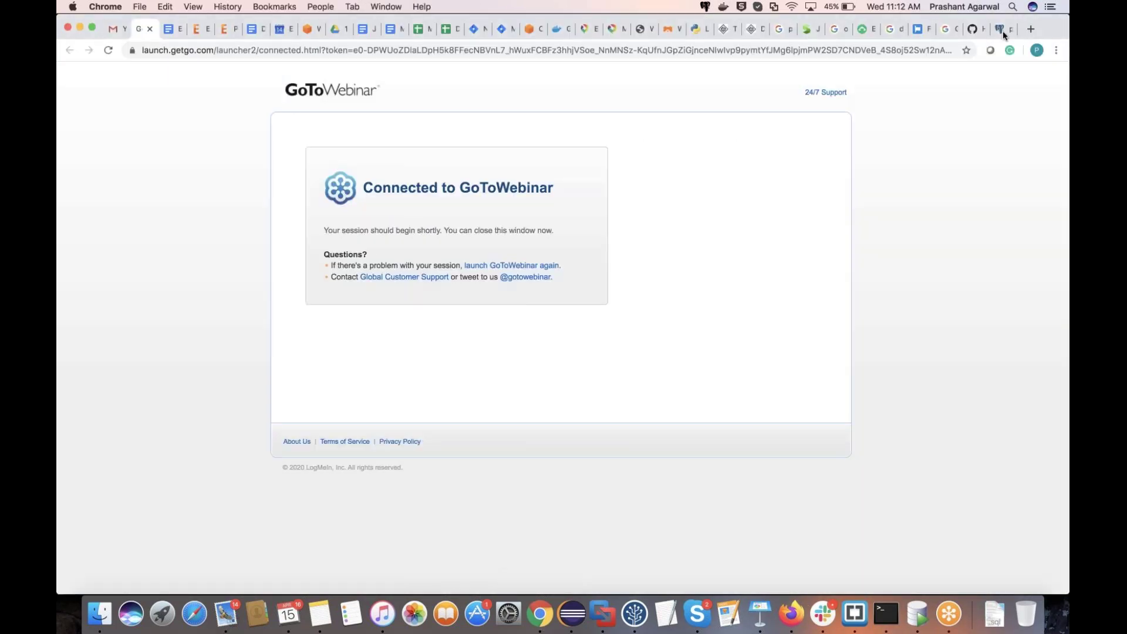
{"action": "key", "text": "super+w"}
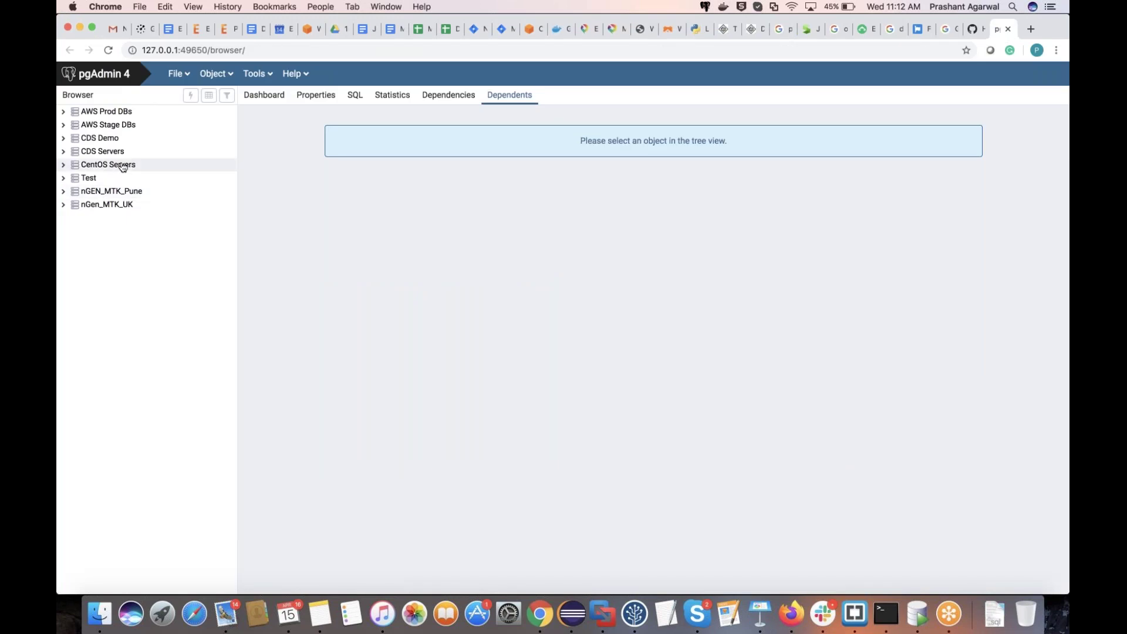
{"action": "double_click", "coordinate": [123, 166]}
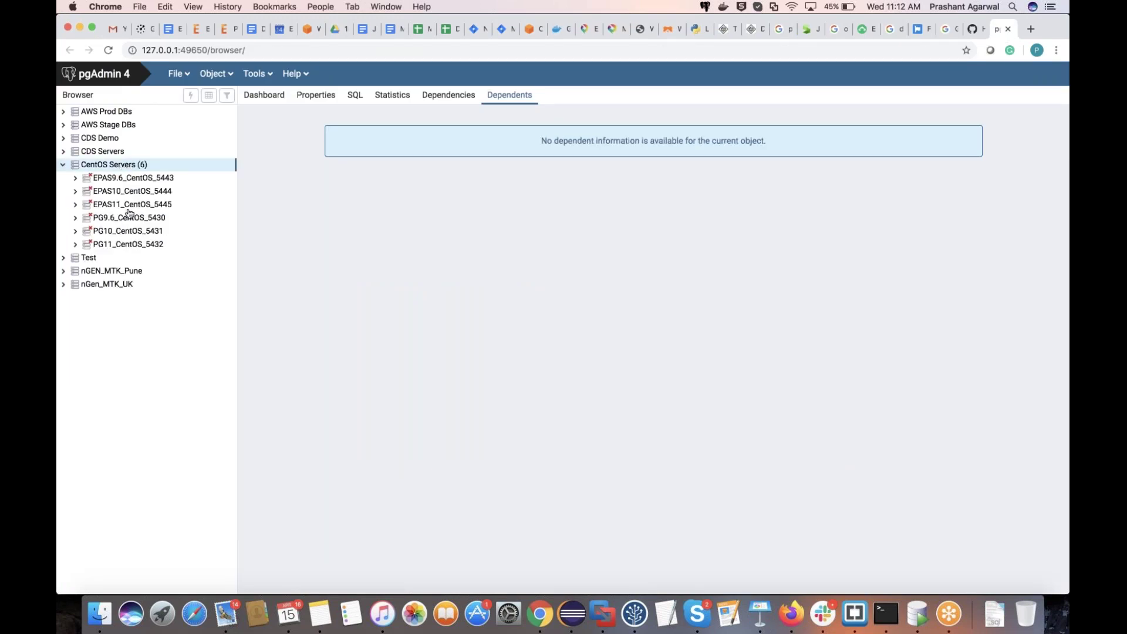
{"action": "left_click", "coordinate": [130, 205]}
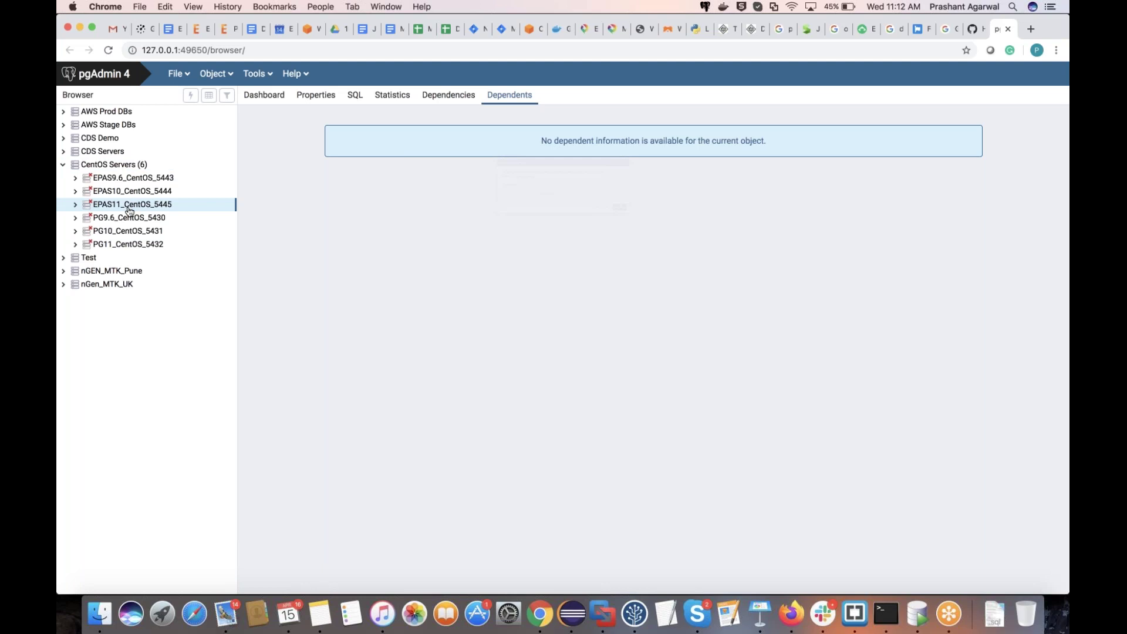
{"action": "type", "text": "e"}
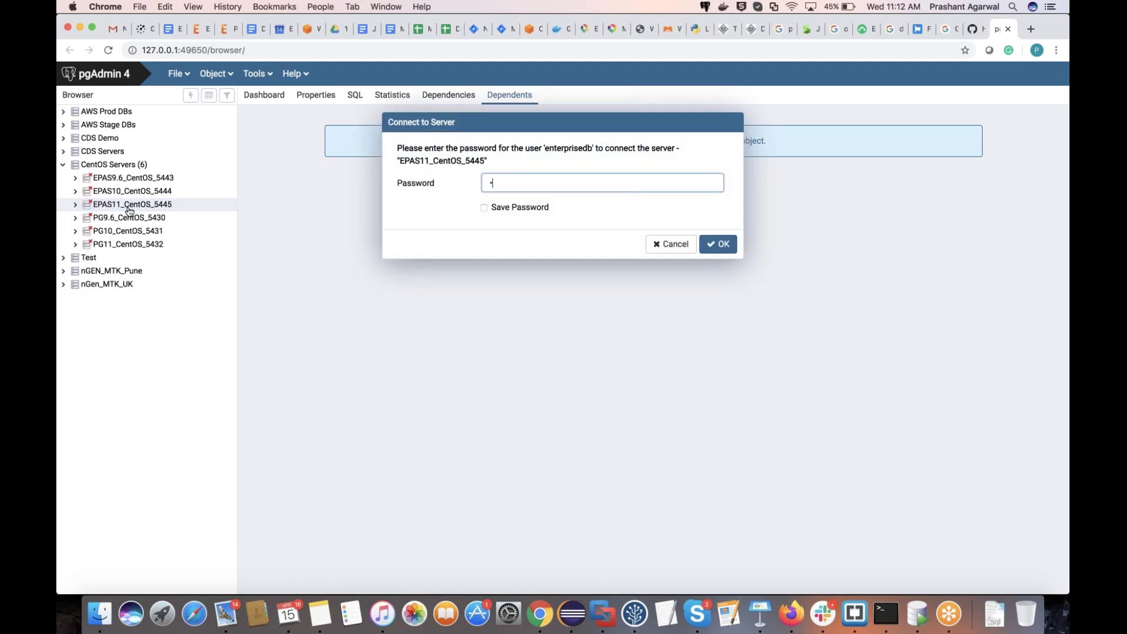
{"action": "key", "text": "Return"}
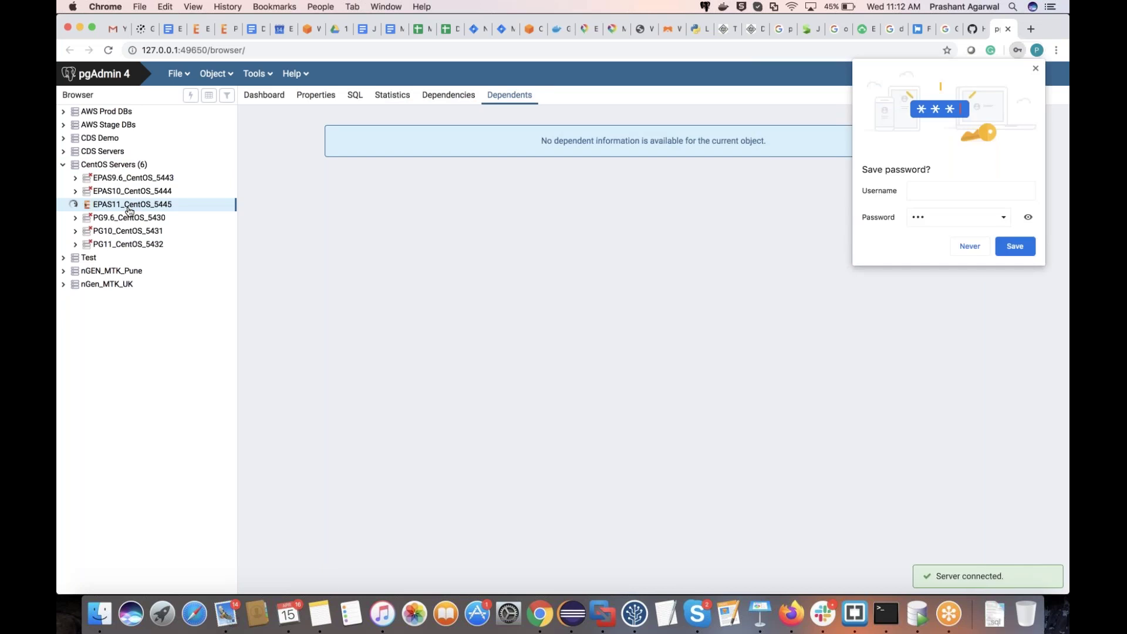
{"action": "left_click", "coordinate": [968, 245]}
Step: Refresh the edb database's Schemas node twice to list dblink and public
{"action": "right_click", "coordinate": [157, 327]}
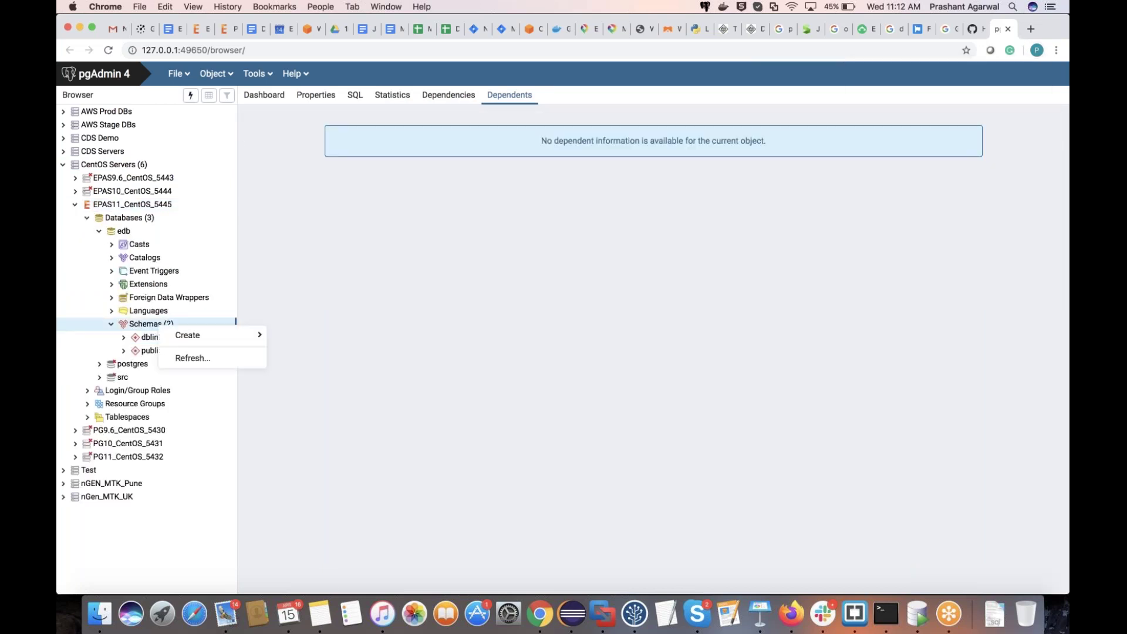
{"action": "left_click", "coordinate": [187, 357]}
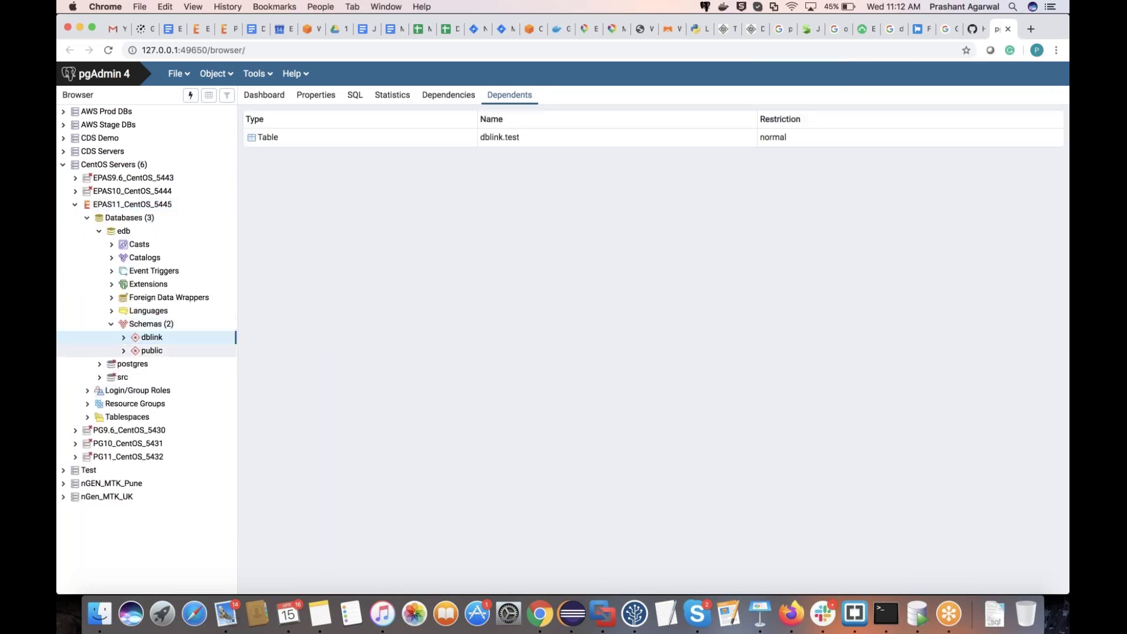
{"action": "right_click", "coordinate": [151, 327]}
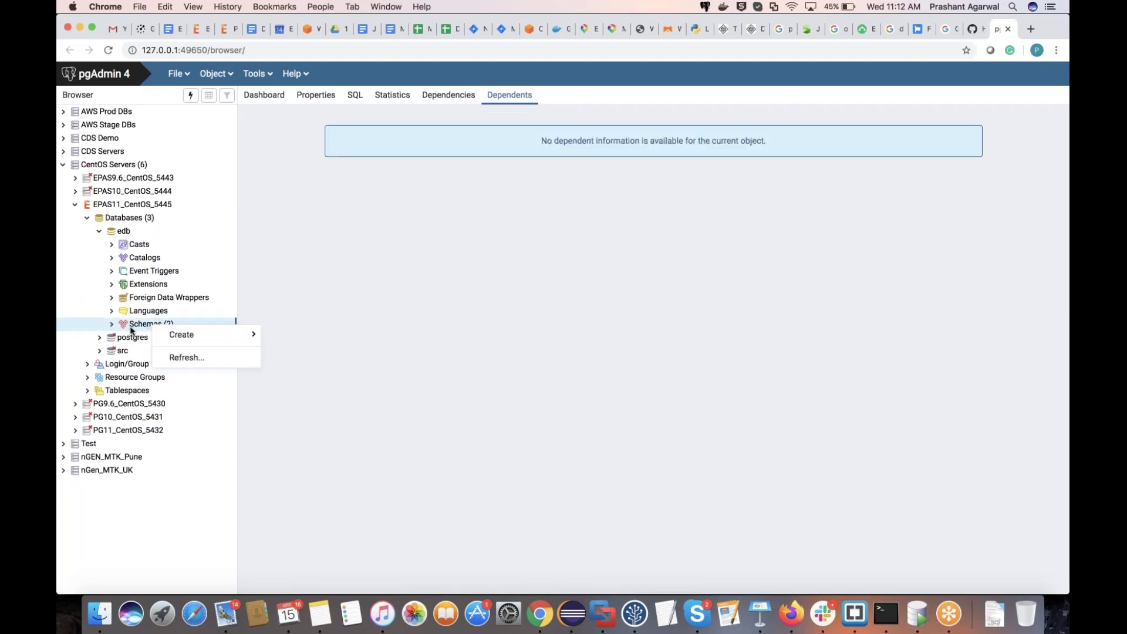
{"action": "left_click", "coordinate": [187, 357]}
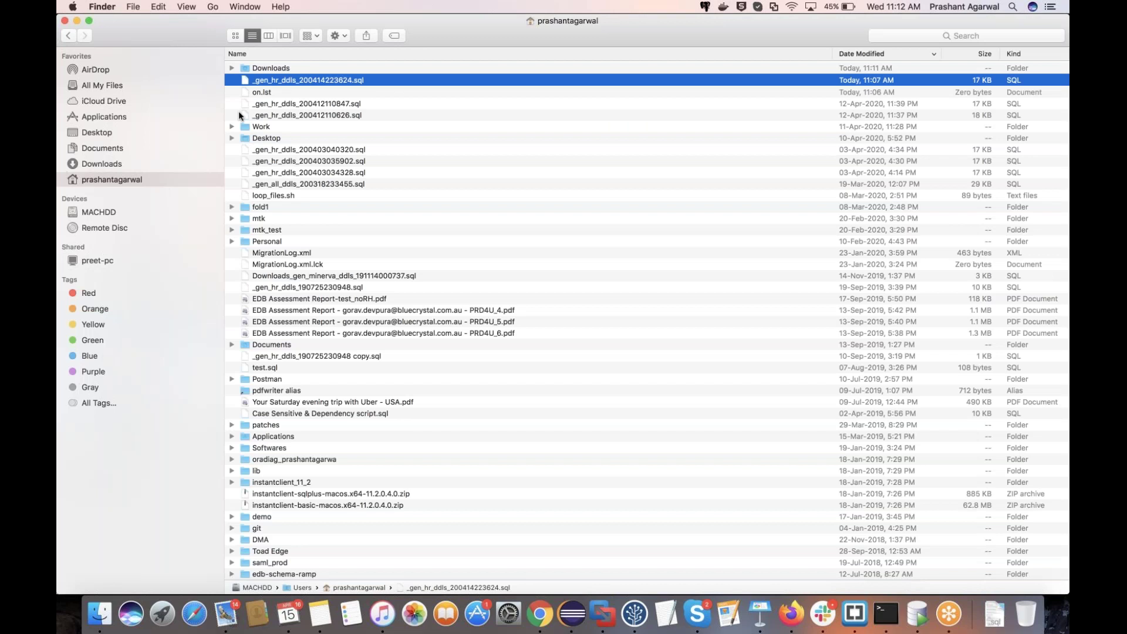
Step: Open demo_200415054133.sql from Downloads and inspect the ERH-2007 repair comment on line 11
{"action": "double_click", "coordinate": [339, 68]}
{"action": "double_click", "coordinate": [339, 68]}
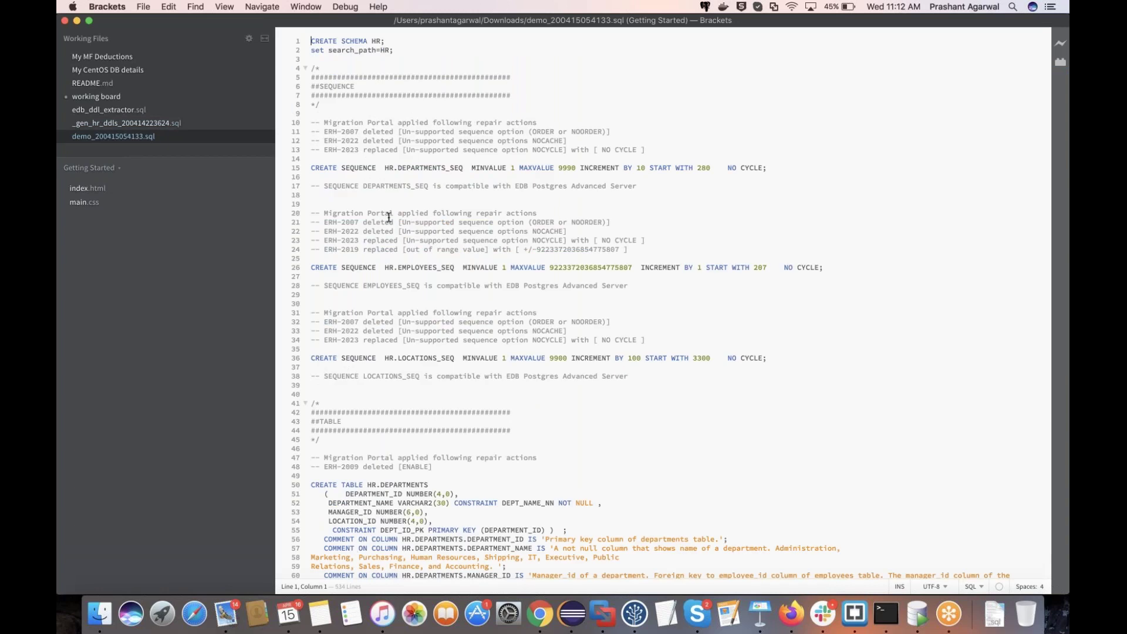
{"action": "left_click", "coordinate": [341, 132]}
{"action": "key", "text": "alt+shift+Right"}
{"action": "left_click", "coordinate": [390, 133], "text": "shift"}
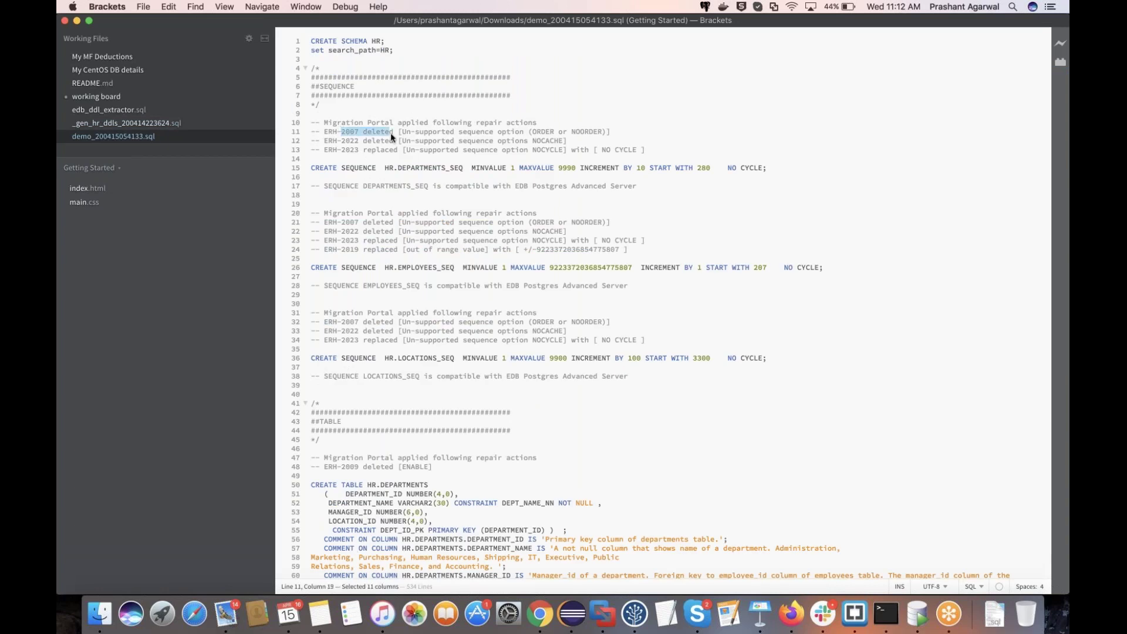
Step: Review the unsupported sequence option repair comment, then select the entire DDL script
{"action": "key", "text": "Right"}
{"action": "key", "text": "Right"}
{"action": "key", "text": "Right"}
{"action": "key", "text": "Right"}
{"action": "key", "text": "Right"}
{"action": "key", "text": "Right"}
{"action": "key", "text": "Right"}
{"action": "key", "text": "Right"}
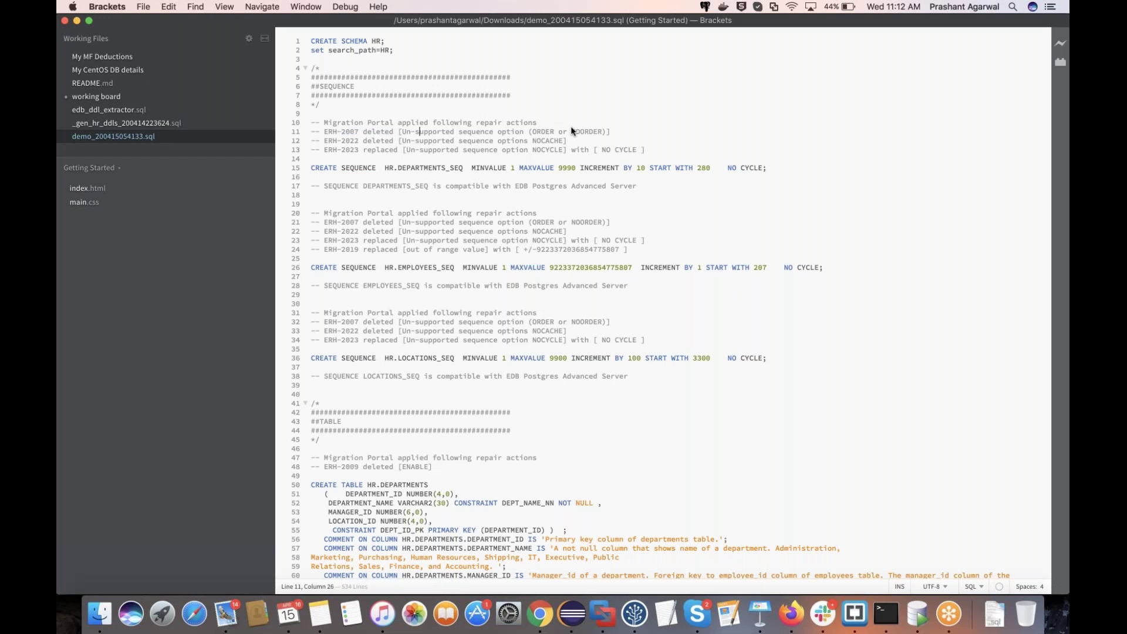
{"action": "key", "text": "shift+Right"}
{"action": "key", "text": "shift+Right"}
{"action": "key", "text": "shift+Right"}
{"action": "key", "text": "shift+Right"}
{"action": "key", "text": "shift+Right"}
{"action": "key", "text": "shift+Right"}
{"action": "key", "text": "shift+Right"}
{"action": "key", "text": "shift+Right"}
{"action": "key", "text": "shift+Right"}
{"action": "key", "text": "shift+Right"}
{"action": "key", "text": "shift+Right"}
{"action": "key", "text": "shift+Right"}
{"action": "key", "text": "shift+Right"}
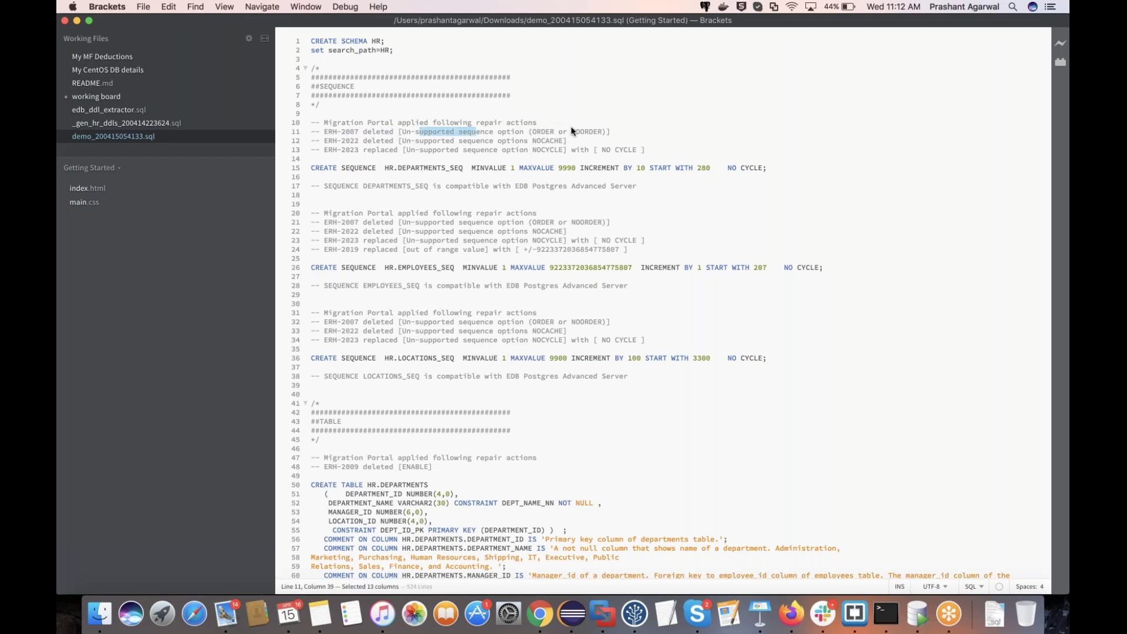
{"action": "left_click", "coordinate": [570, 128], "text": "shift"}
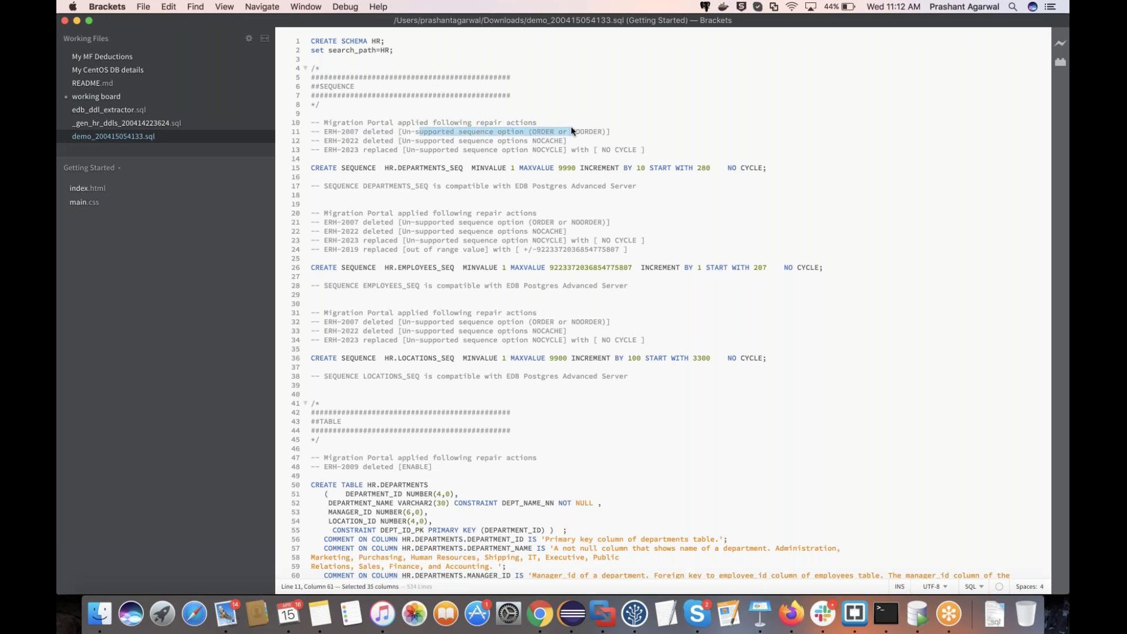
{"action": "left_click", "coordinate": [570, 128]}
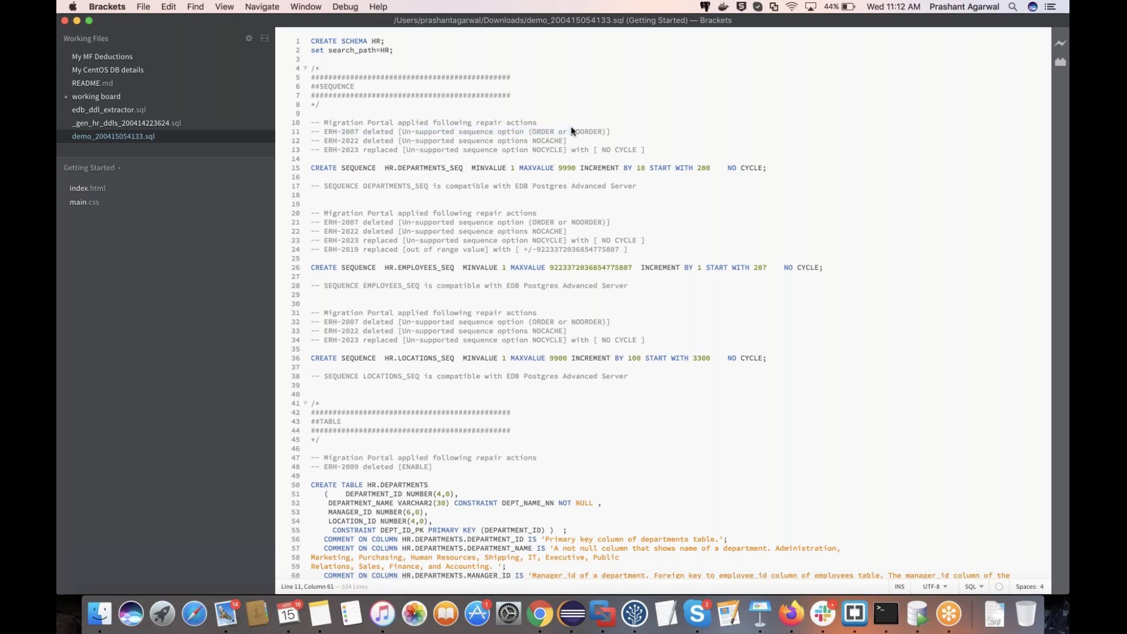
{"action": "key", "text": "super+a"}
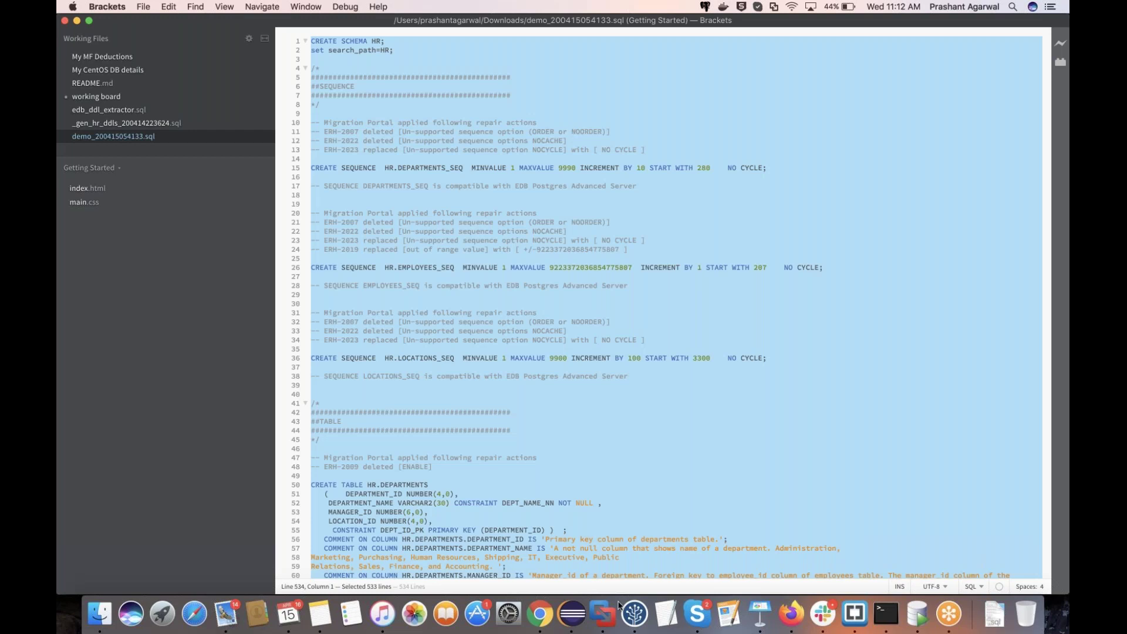
{"action": "key", "text": "super+Tab"}
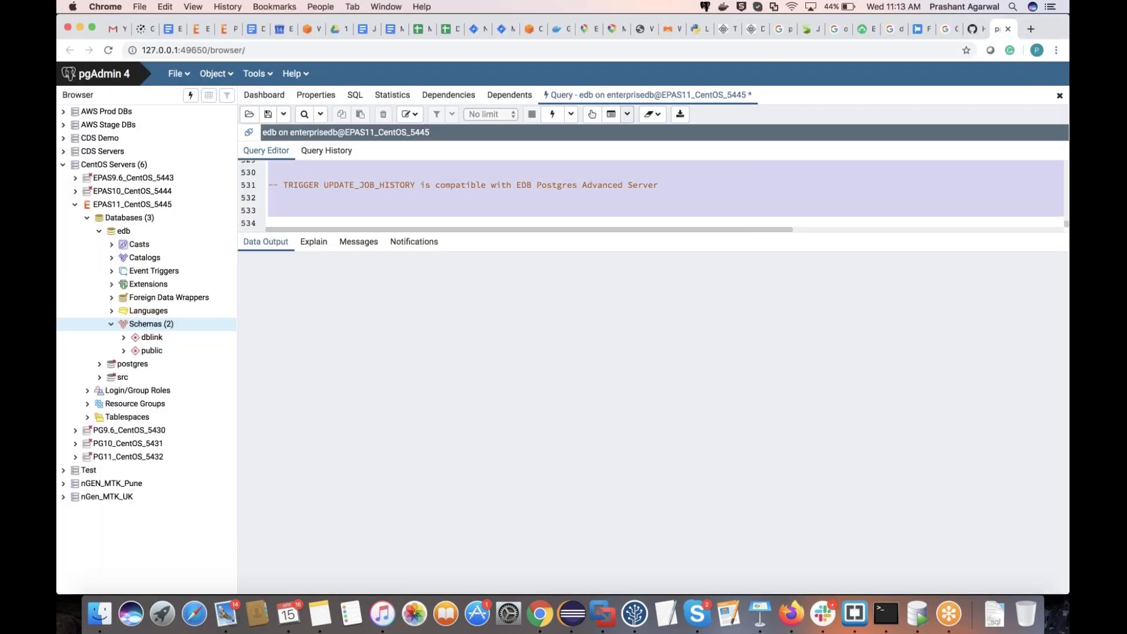
Step: Execute the pasted DDL with F5 and refresh Schemas so hr appears
{"action": "key", "text": "F5"}
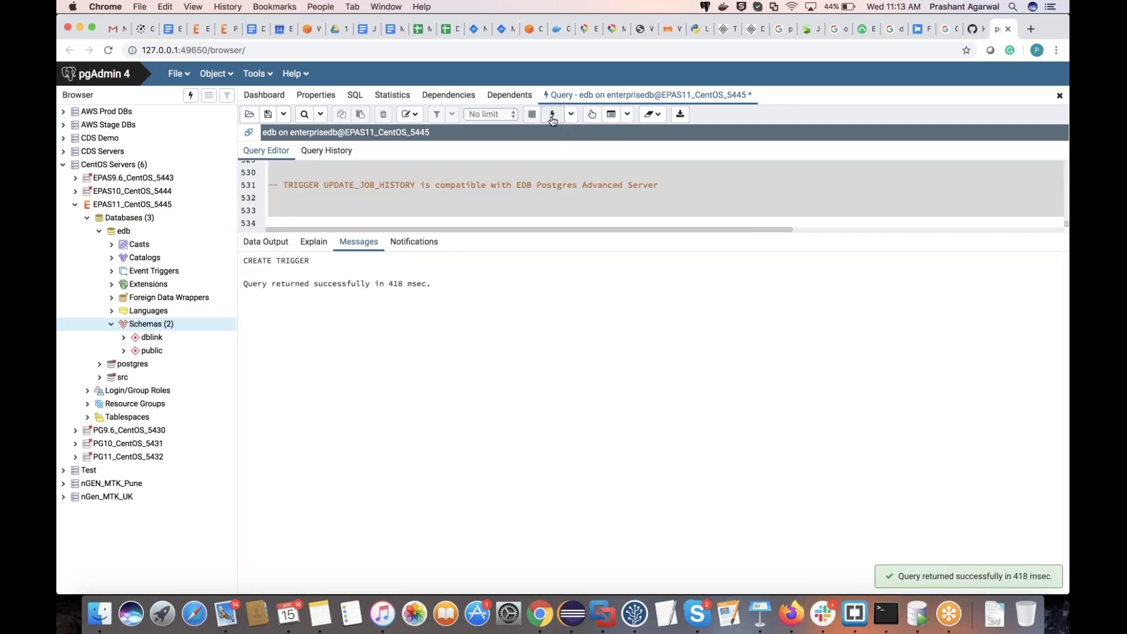
{"action": "right_click", "coordinate": [156, 324]}
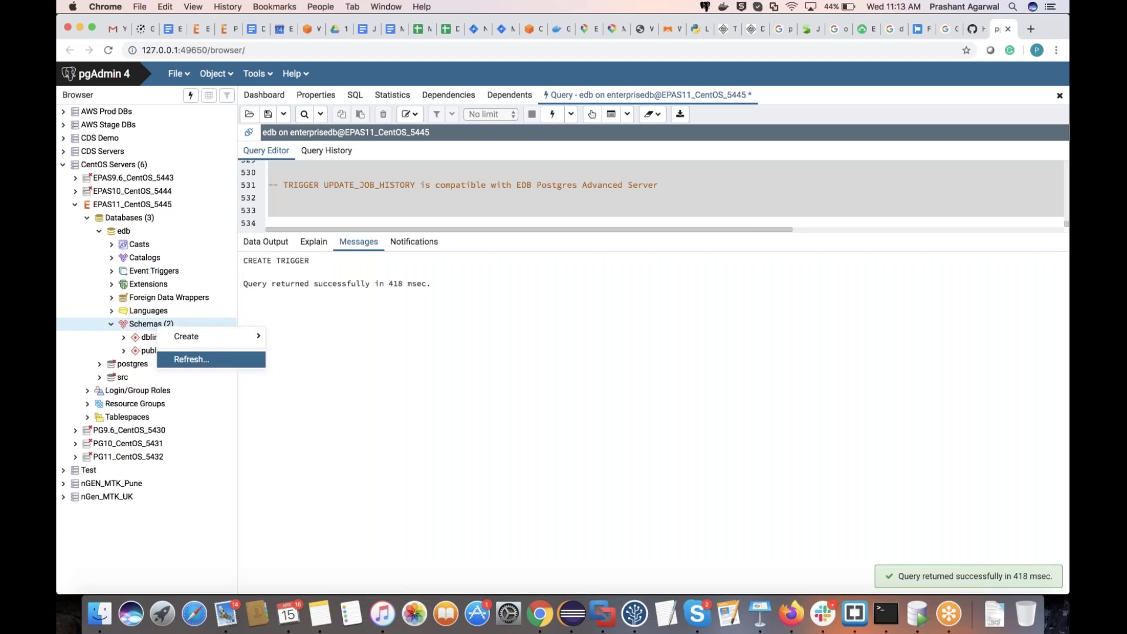
{"action": "left_click", "coordinate": [191, 359]}
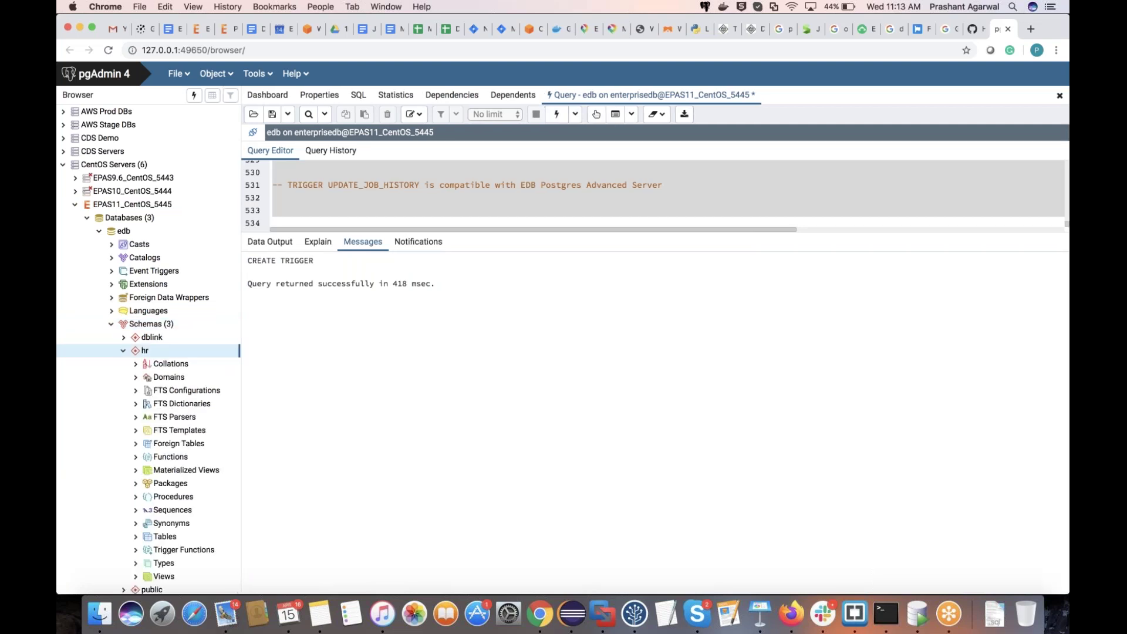
Step: Expand hr's Tables and view all rows of the empty employees table
{"action": "scroll", "coordinate": [194, 381], "scroll_direction": "down", "scroll_amount": 5}
{"action": "left_click", "coordinate": [185, 409]}
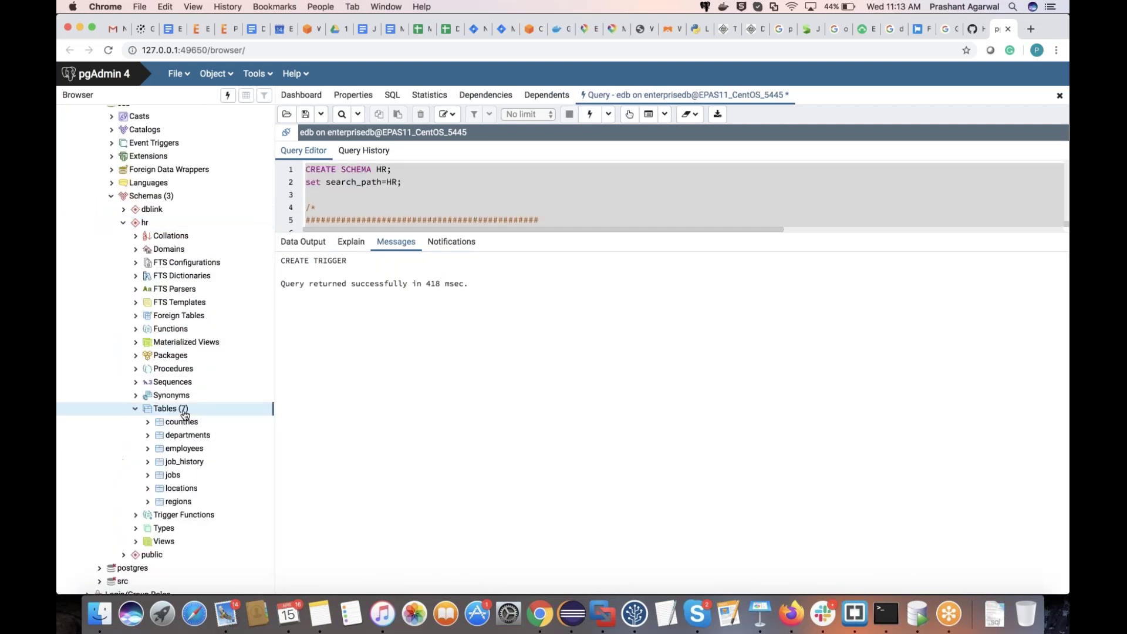
{"action": "right_click", "coordinate": [194, 448]}
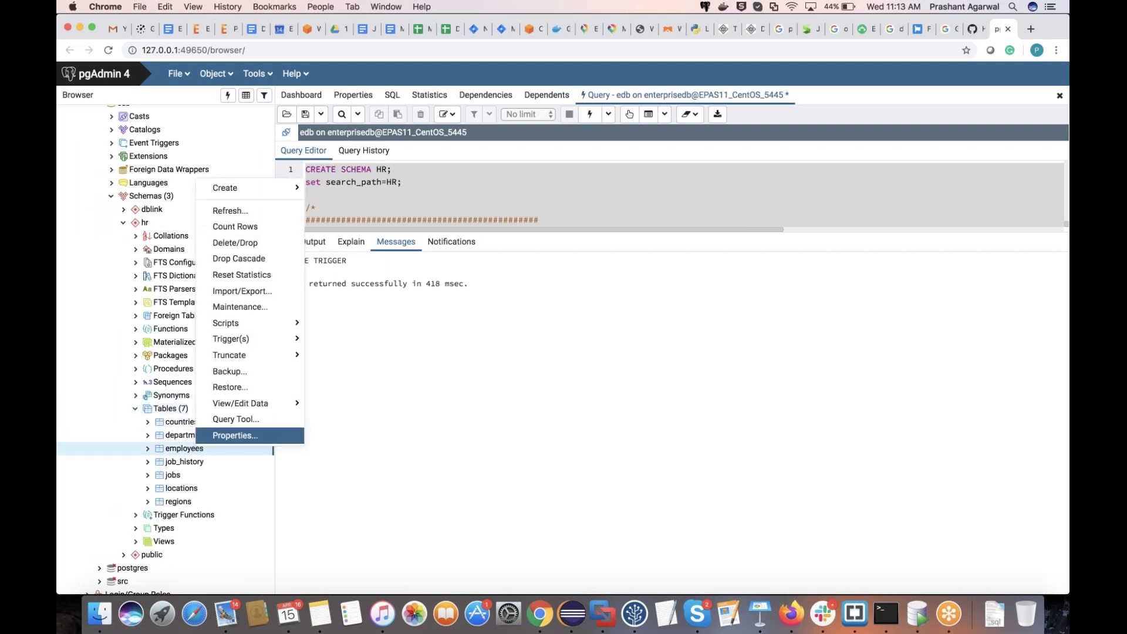
{"action": "mouse_move", "coordinate": [247, 403]}
{"action": "left_click", "coordinate": [332, 403]}
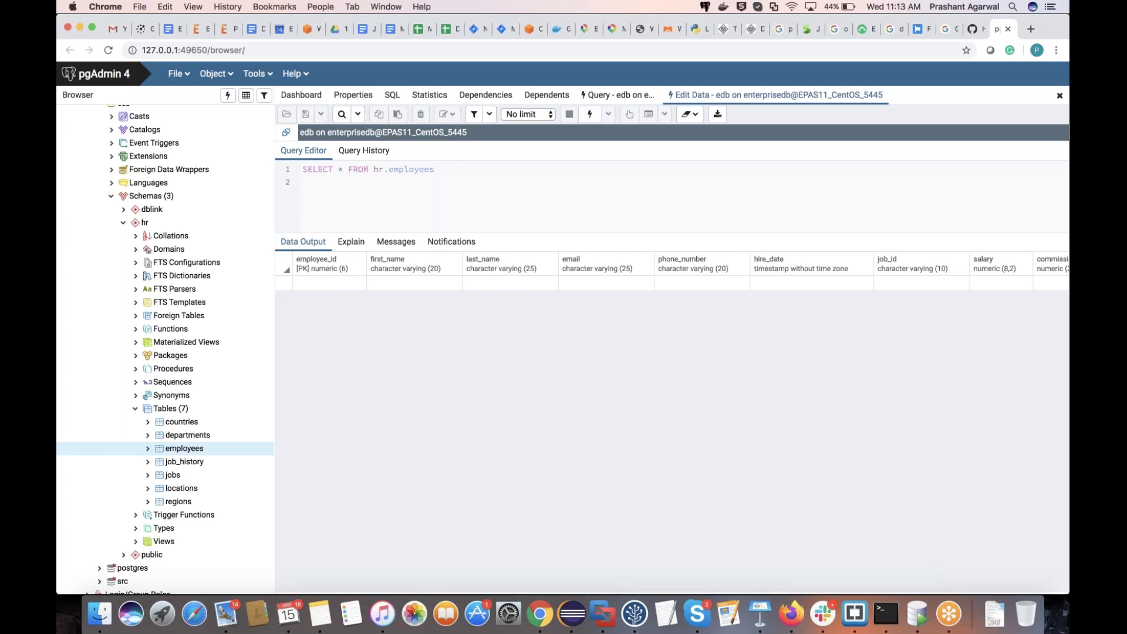
Step: Unlock the CentOS VM with its password and show the current directory with pwd
{"action": "key", "text": "ctrl+Right"}
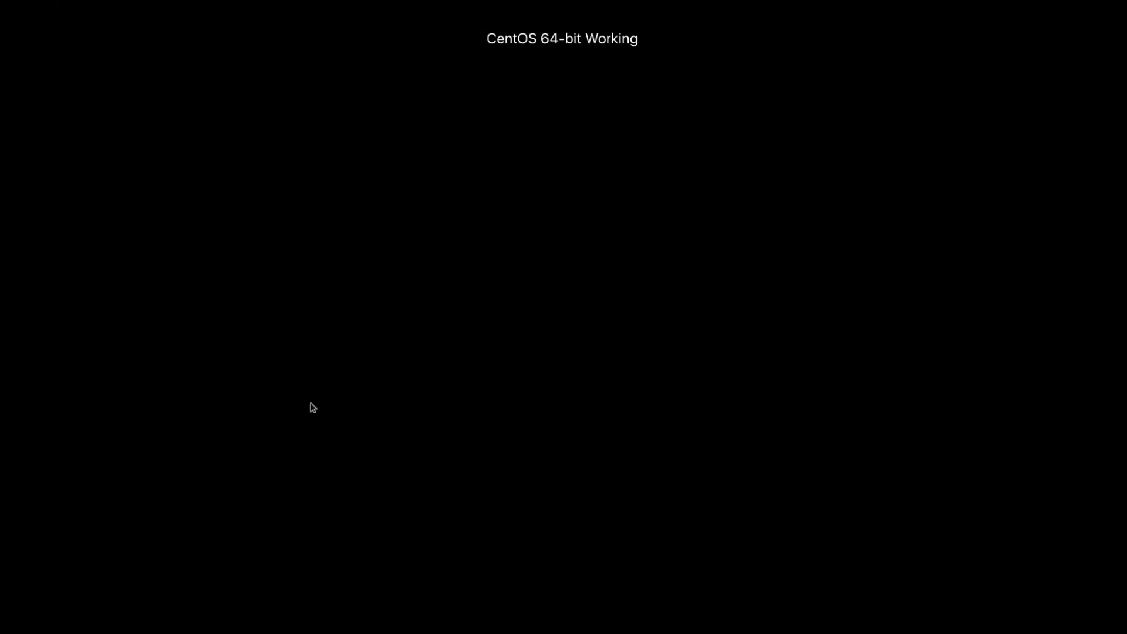
{"action": "type", "text": "•••••••••"}
{"action": "key", "text": "Return"}
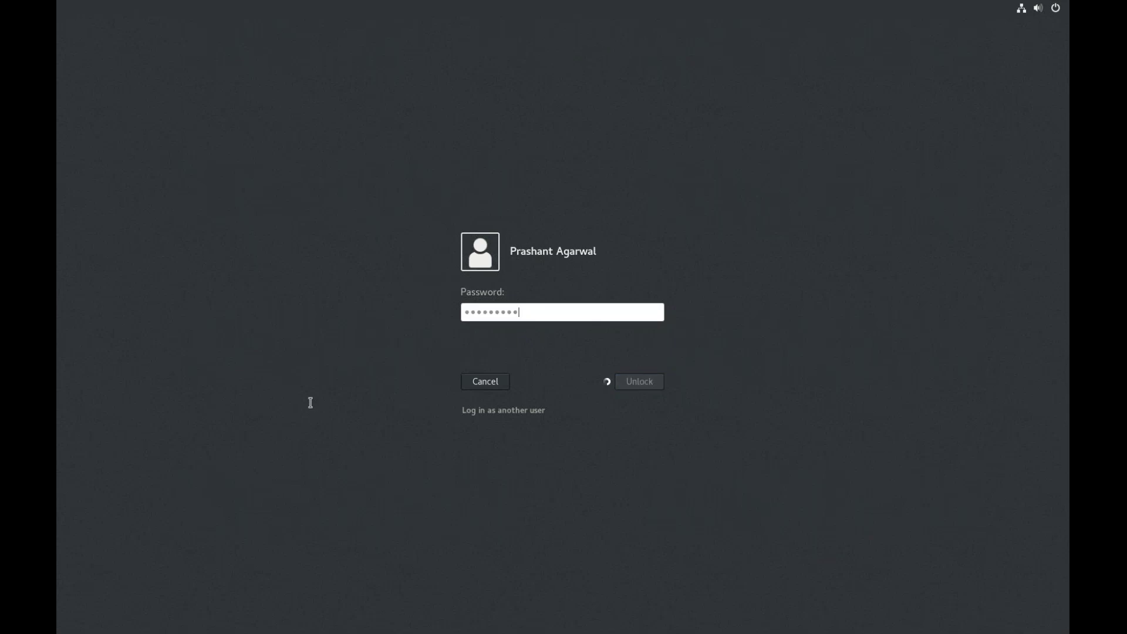
{"action": "type", "text": "pwd"}
{"action": "key", "text": "Return"}
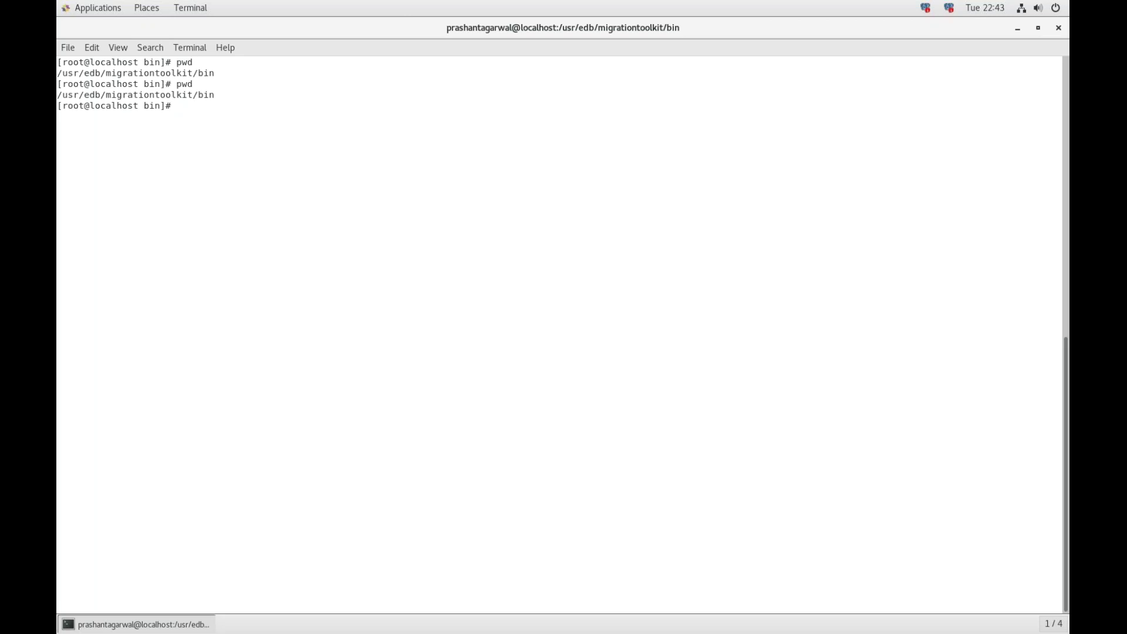
Step: Go to ../etc/, list its files, and print toolkit.properties' connection settings
{"action": "type", "text": "cd ../etc/"}
{"action": "key", "text": "Return"}
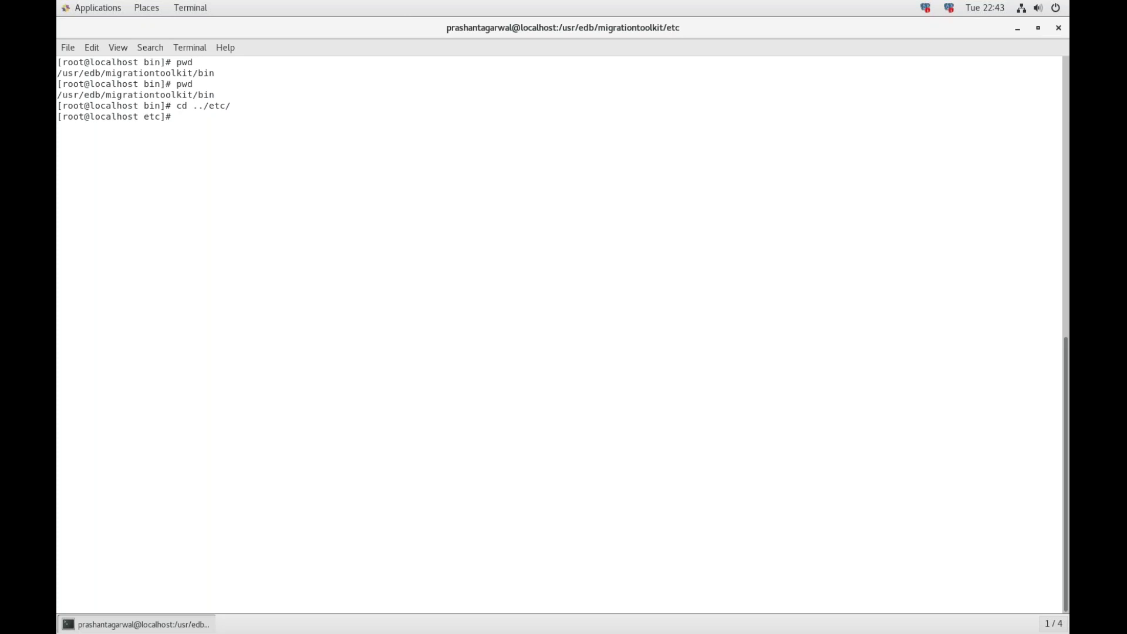
{"action": "type", "text": "ls"}
{"action": "key", "text": "Return"}
{"action": "type", "text": "cat to"}
{"action": "key", "text": "Tab"}
{"action": "key", "text": "Return"}
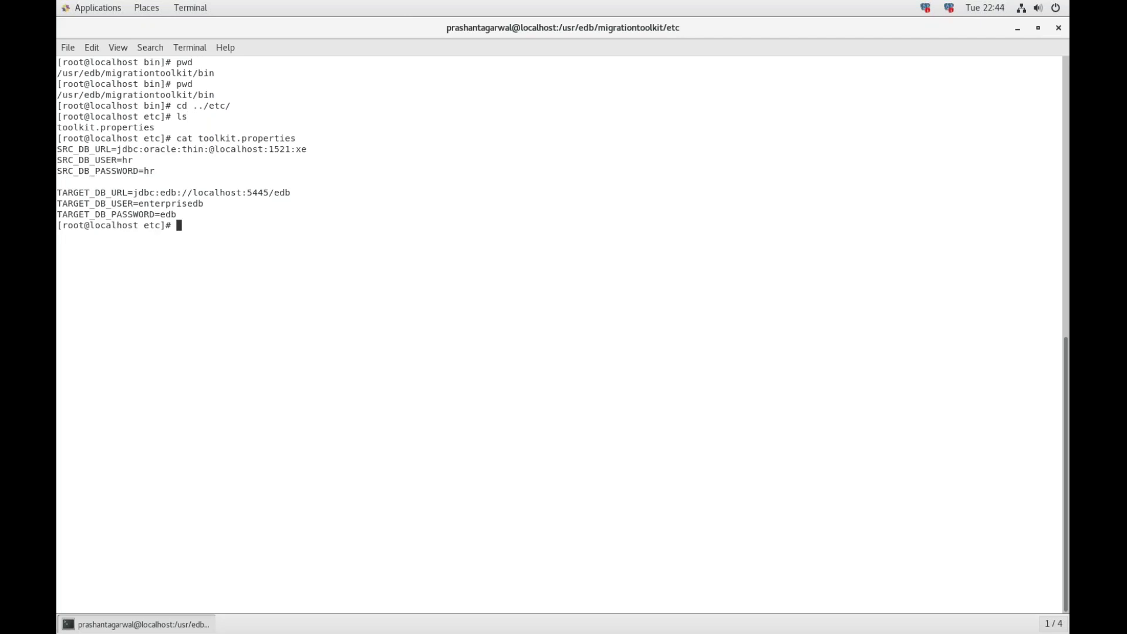
Step: Return to the Migration Toolkit's ../bin/ folder
{"action": "type", "text": "cd ../bin/"}
{"action": "key", "text": "Return"}
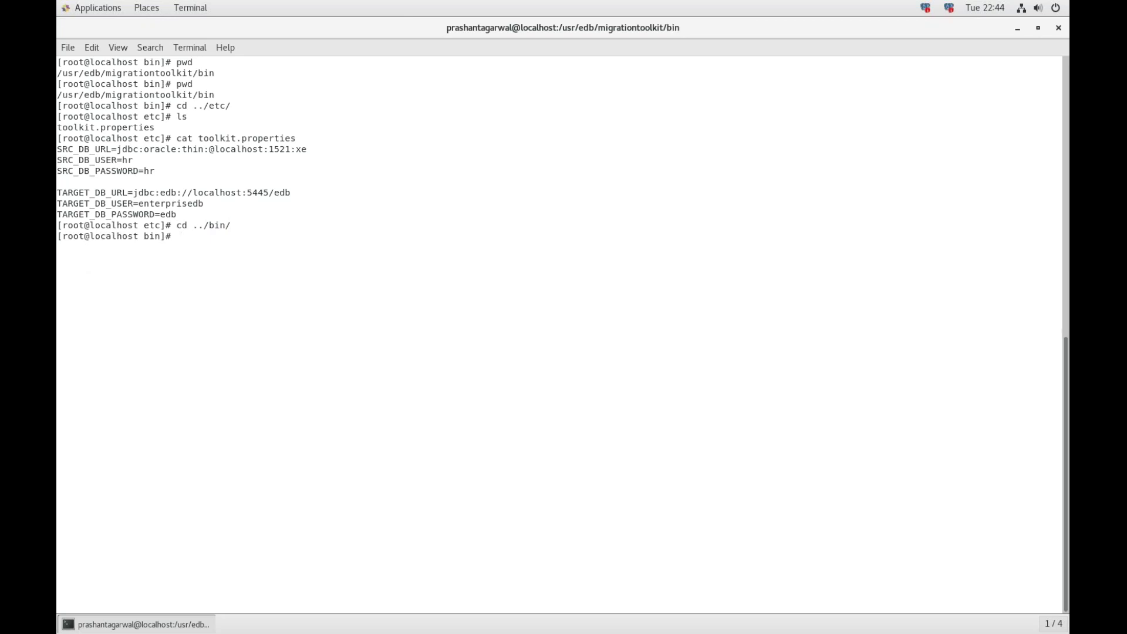
{"action": "key", "text": "super"}
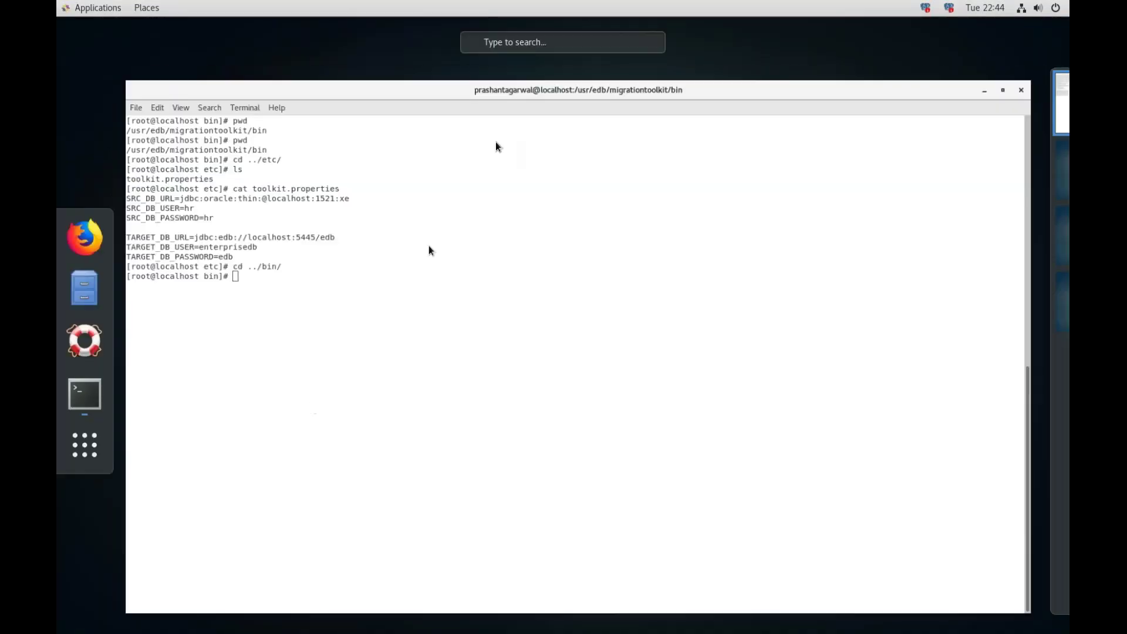
Step: Run ./runMTK.sh -targetSchema hr -dataOnly -truncLoad HR, loading 215 rows into 7 tables
{"action": "left_click", "coordinate": [429, 97]}
{"action": "key", "text": "Up"}
{"action": "key", "text": "Up"}
{"action": "key", "text": "Up"}
{"action": "key", "text": "Up"}
{"action": "key", "text": "Up"}
{"action": "key", "text": "Up"}
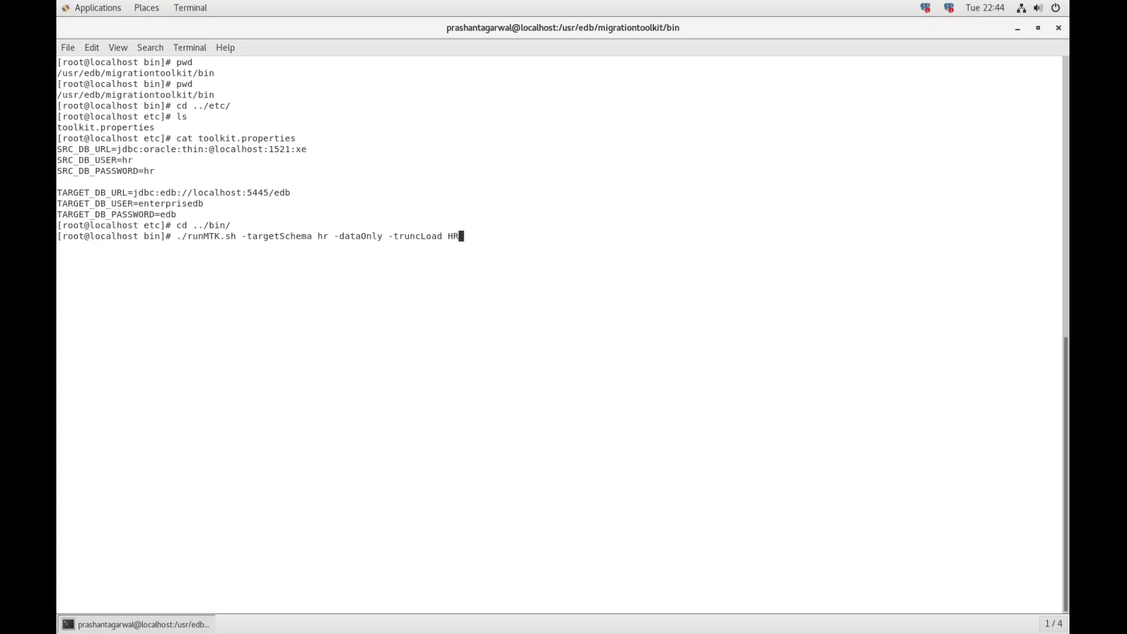
{"action": "key", "text": "Return"}
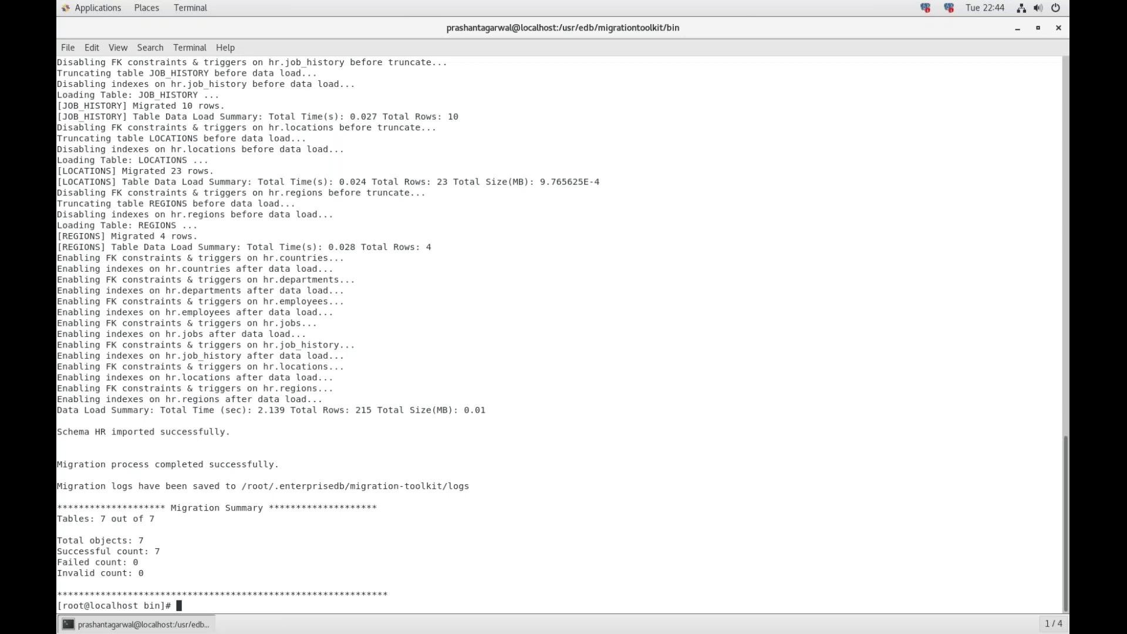
{"action": "key", "text": "ctrl+Left"}
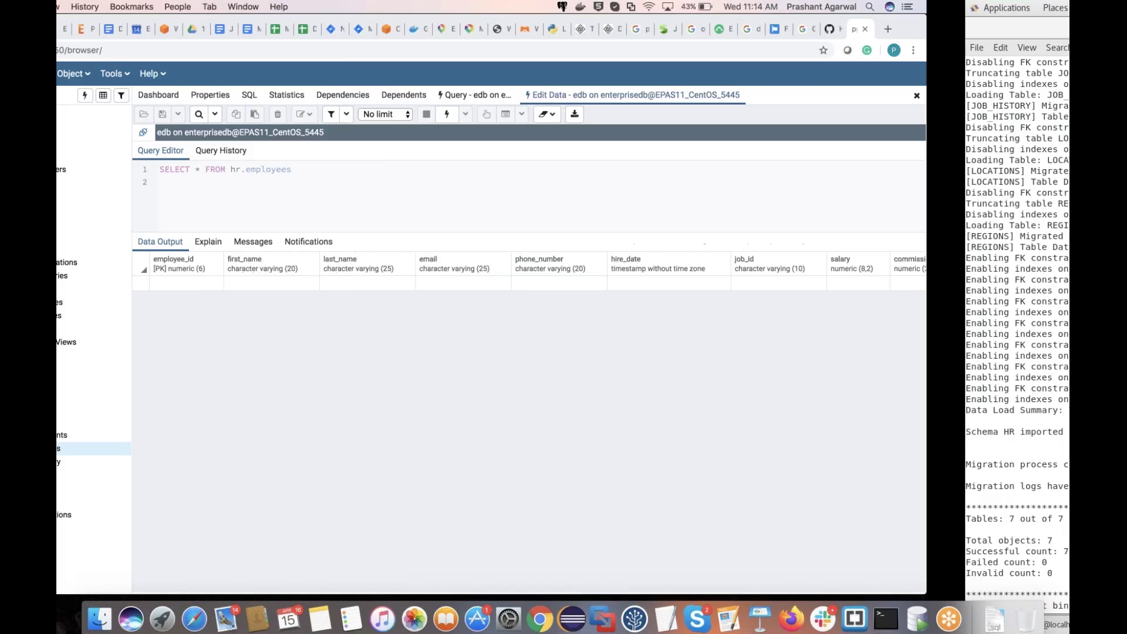
Step: Re-run SELECT * FROM hr.employees and scroll through its 107 loaded rows
{"action": "left_click", "coordinate": [589, 114]}
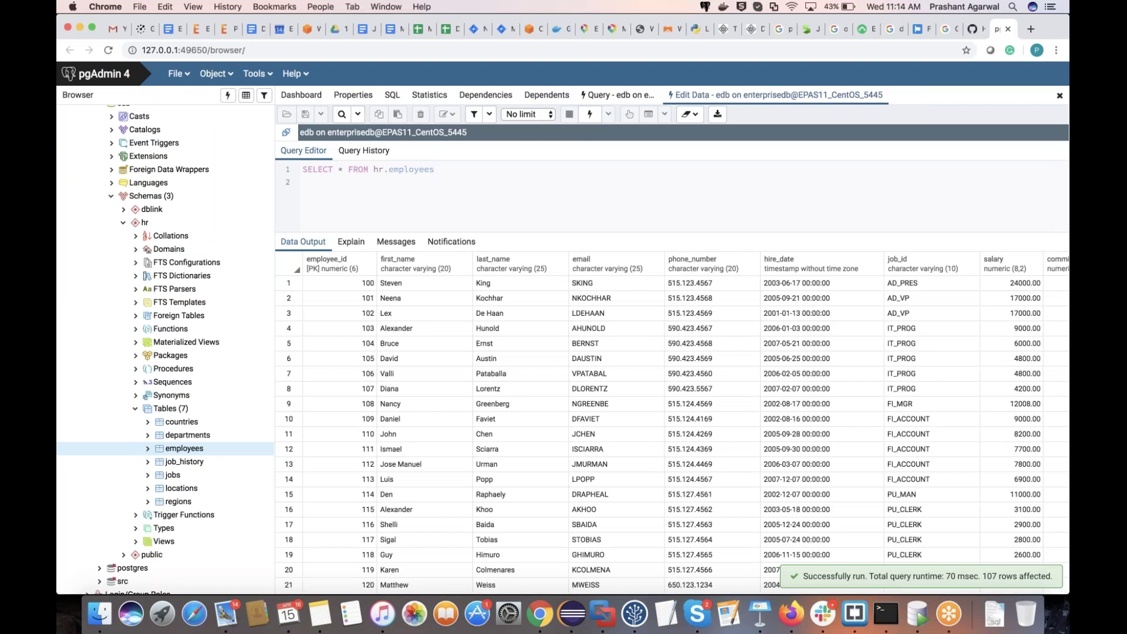
{"action": "scroll", "coordinate": [672, 435], "scroll_direction": "down", "scroll_amount": 10}
{"action": "scroll", "coordinate": [672, 411], "scroll_direction": "up", "scroll_amount": 7}
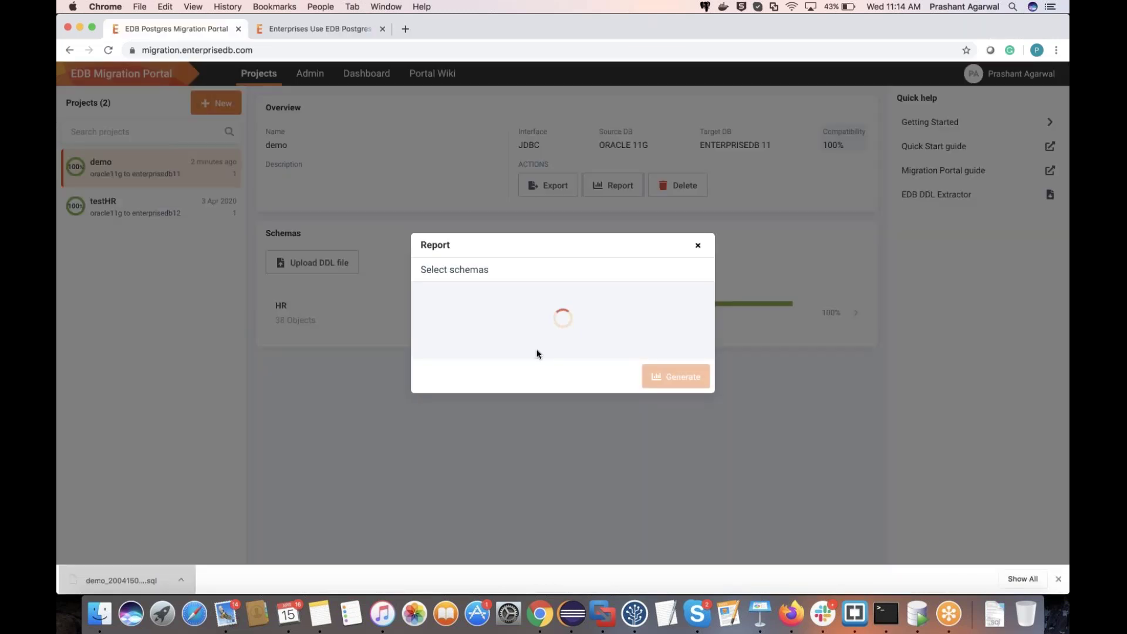
Step: Generate and close the 100% HR report, then browse the Portal Wiki's Version 2.6.0 What's New
{"action": "left_click", "coordinate": [670, 379]}
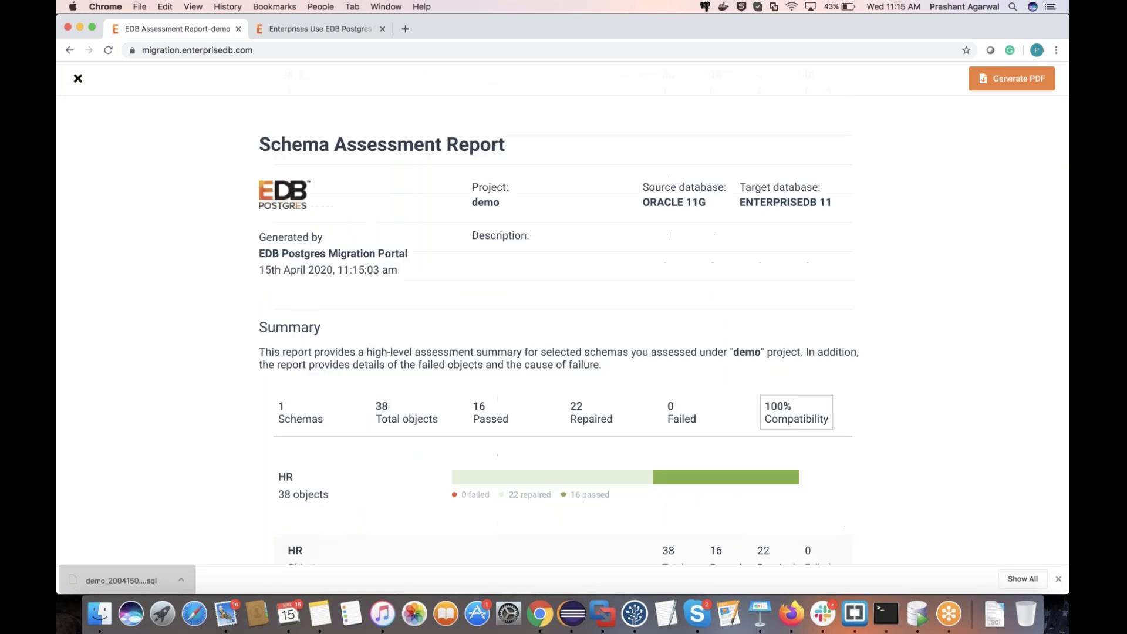
{"action": "left_click", "coordinate": [77, 78]}
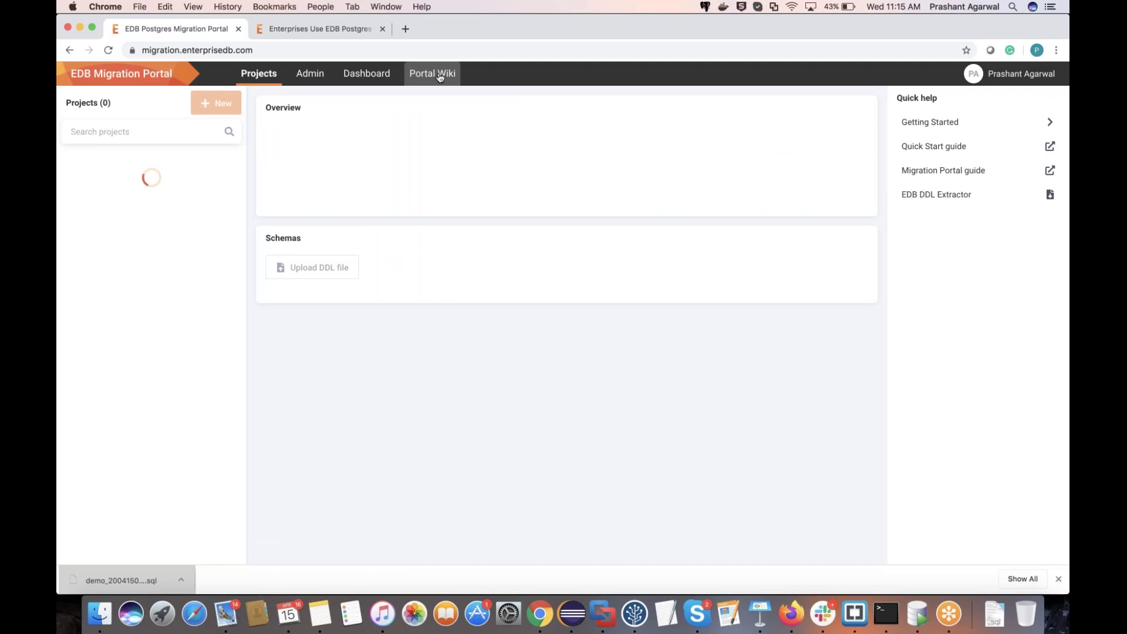
{"action": "left_click", "coordinate": [437, 74]}
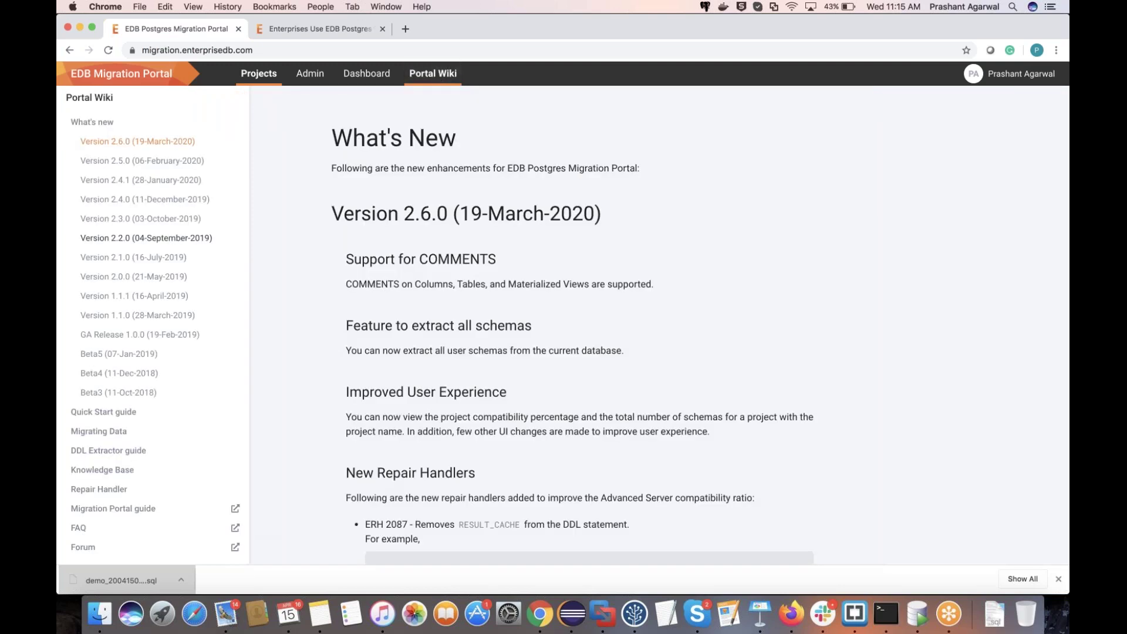
{"action": "scroll", "coordinate": [152, 334], "scroll_direction": "down", "scroll_amount": 1}
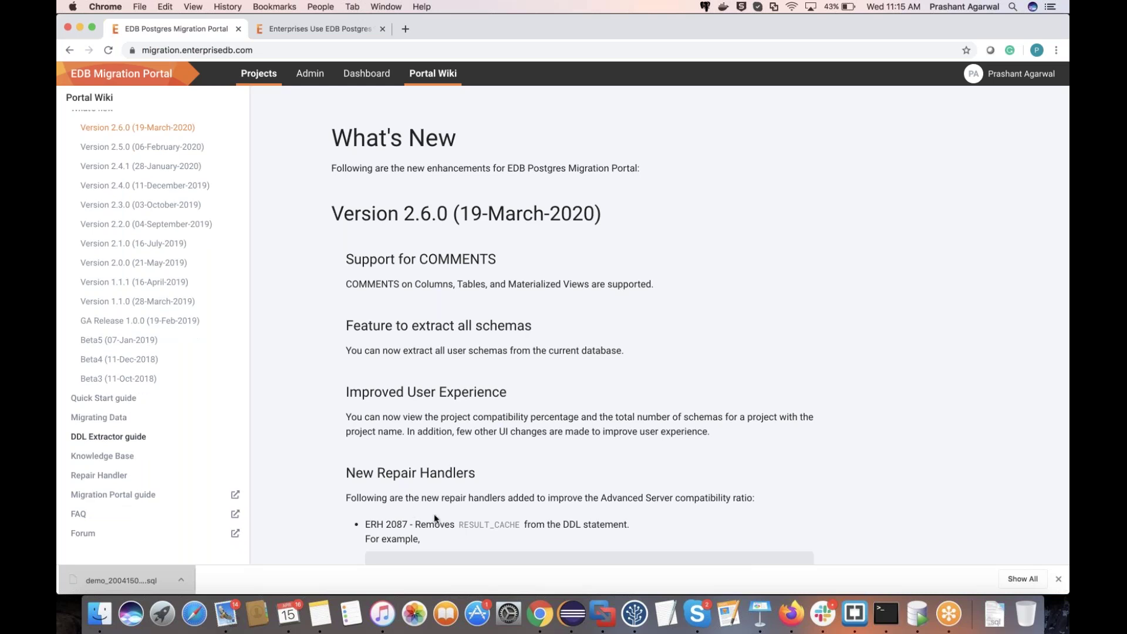
{"action": "left_click", "coordinate": [750, 615]}
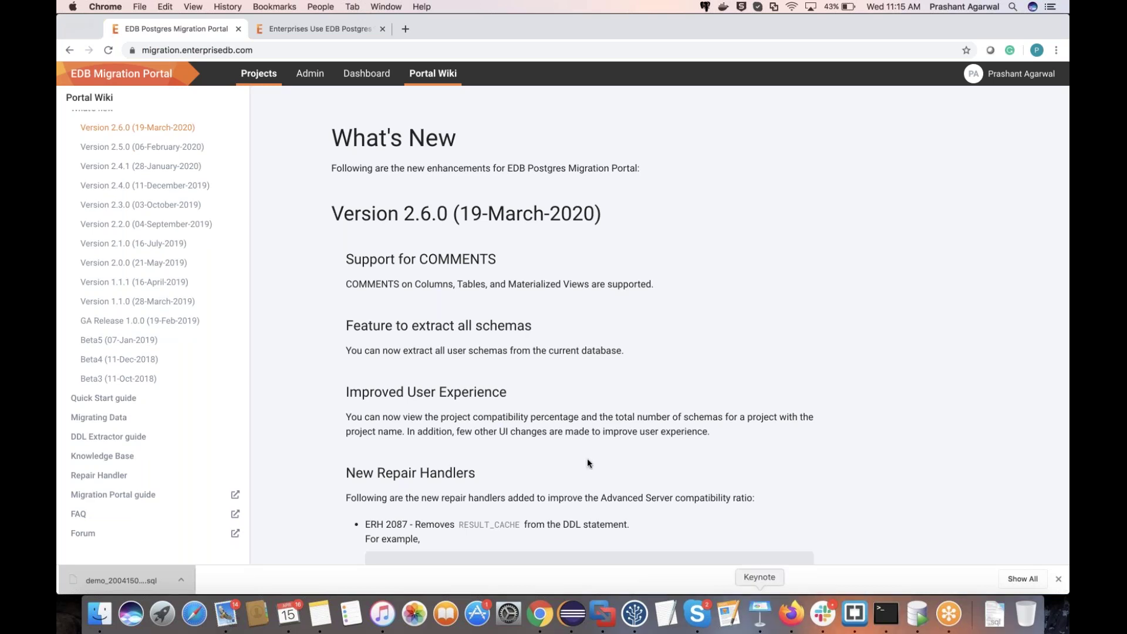